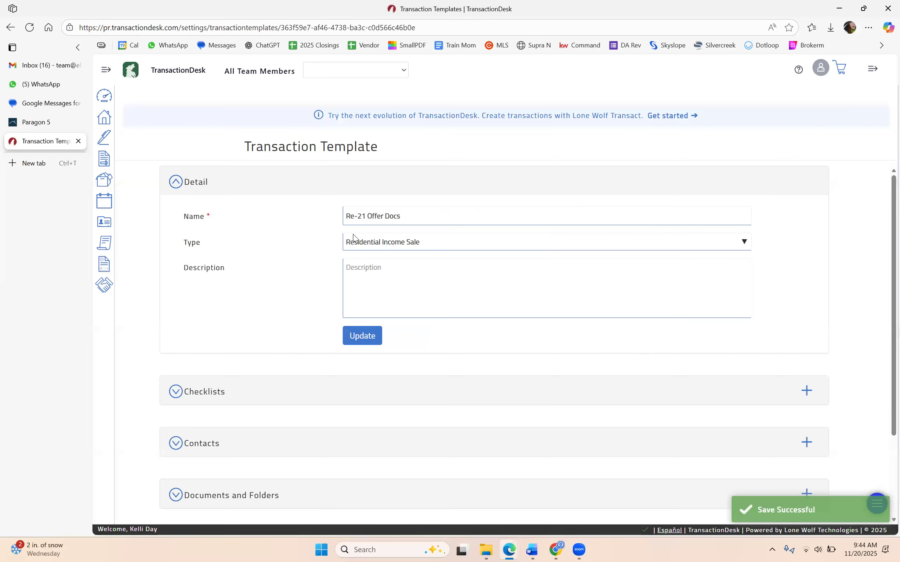
Collapse the Re-21 Offer Docs details, expand its empty Forms section and bring up the add-forms dialog
click(275, 190)
click(242, 395)
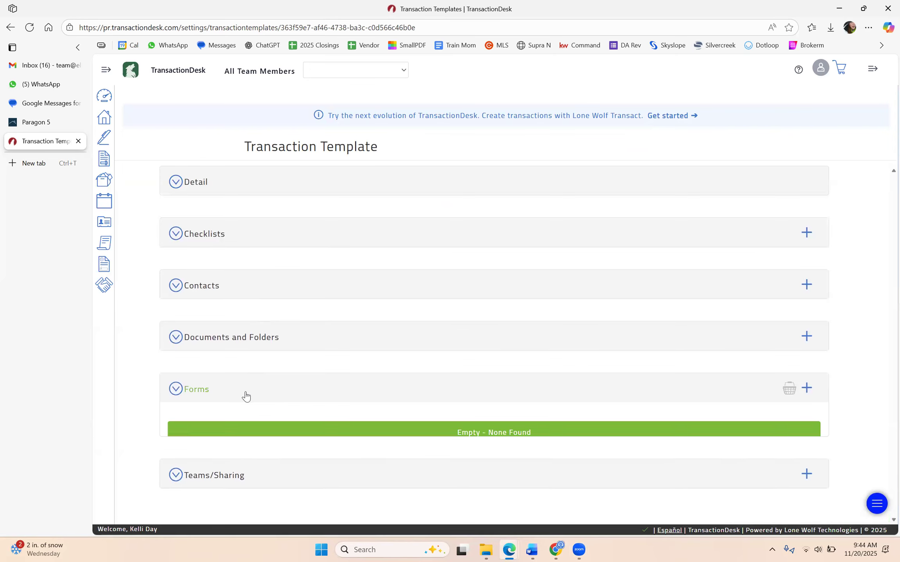
click(808, 389)
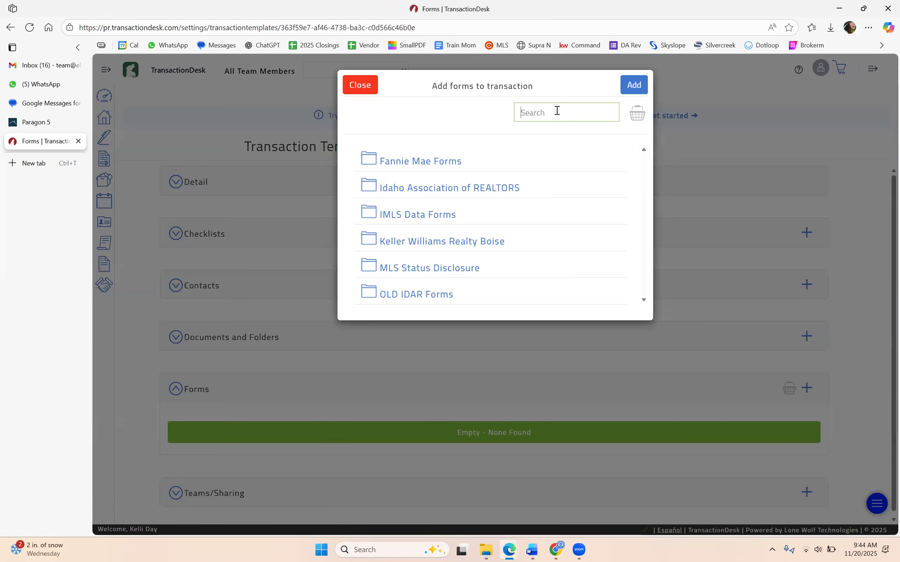
Search for and tick RE-21, RE-13 and RE-11, then add all three forms to the template
click(557, 110)
text(re-21)
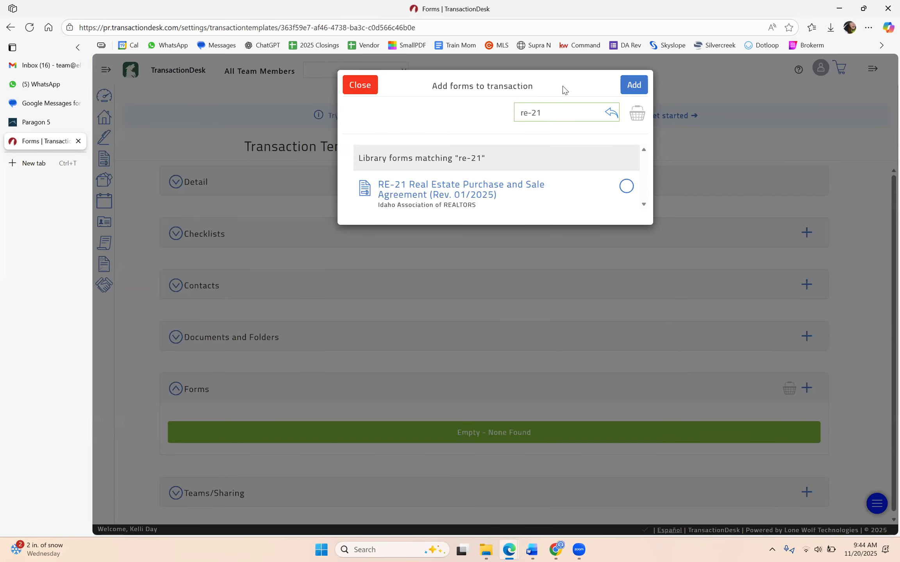
click(626, 187)
click(566, 112)
text(13)
click(626, 186)
click(550, 113)
key(BackSpace)
text(1)
click(625, 187)
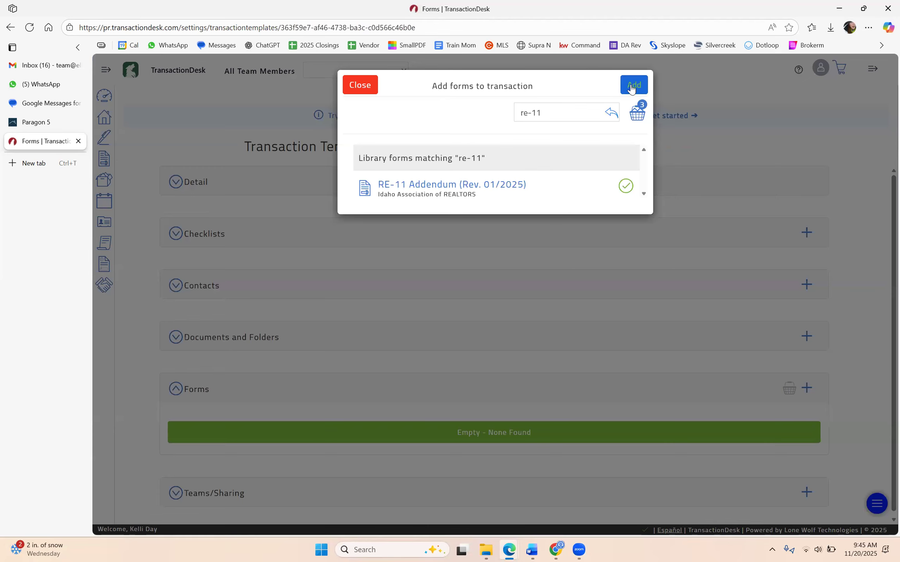
click(632, 89)
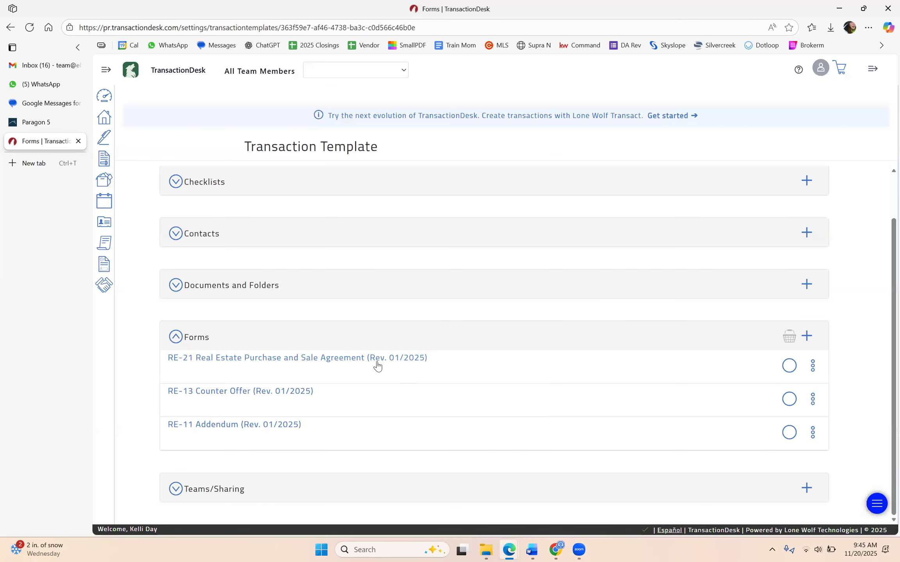
Open the RE-21 form, review saved entries for brokerage, agent and buyer, and scroll to Earnest Money
click(332, 367)
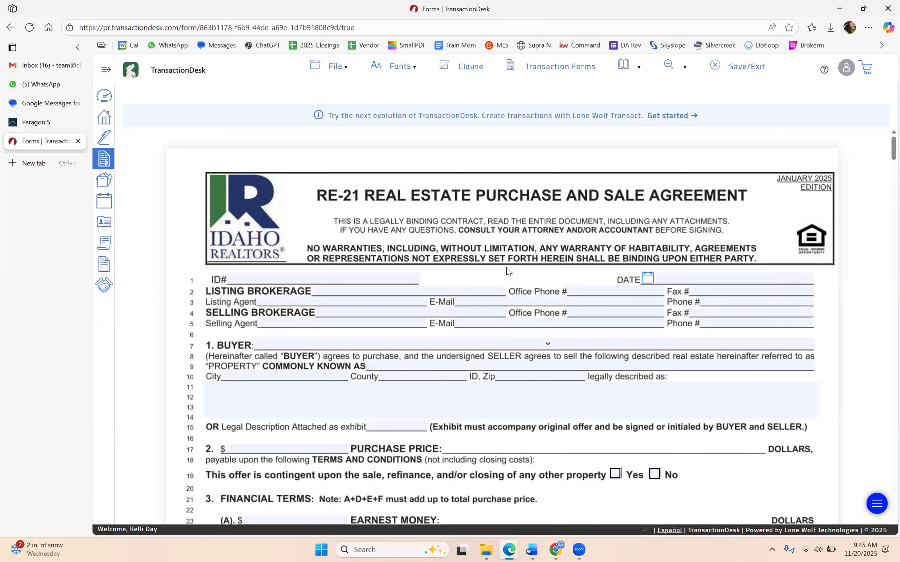
click(337, 315)
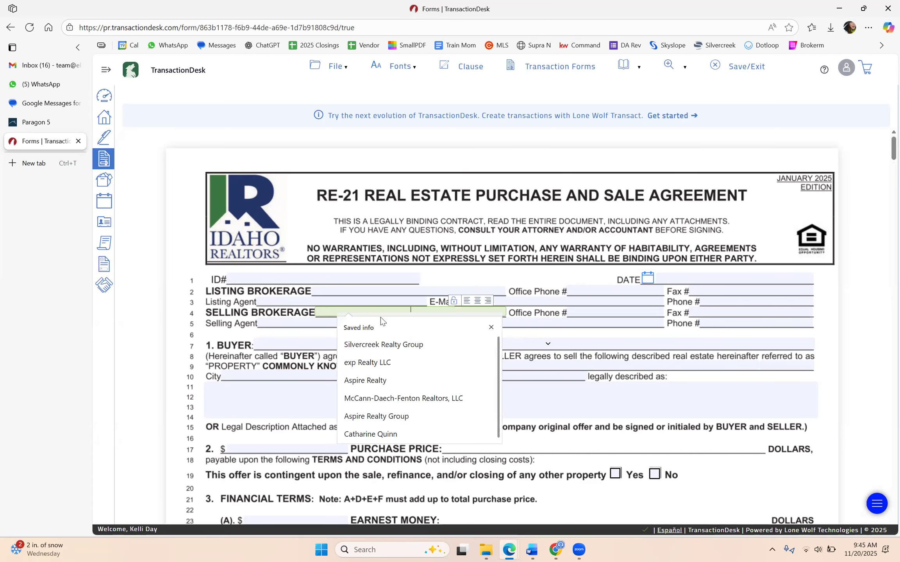
click(328, 323)
click(496, 343)
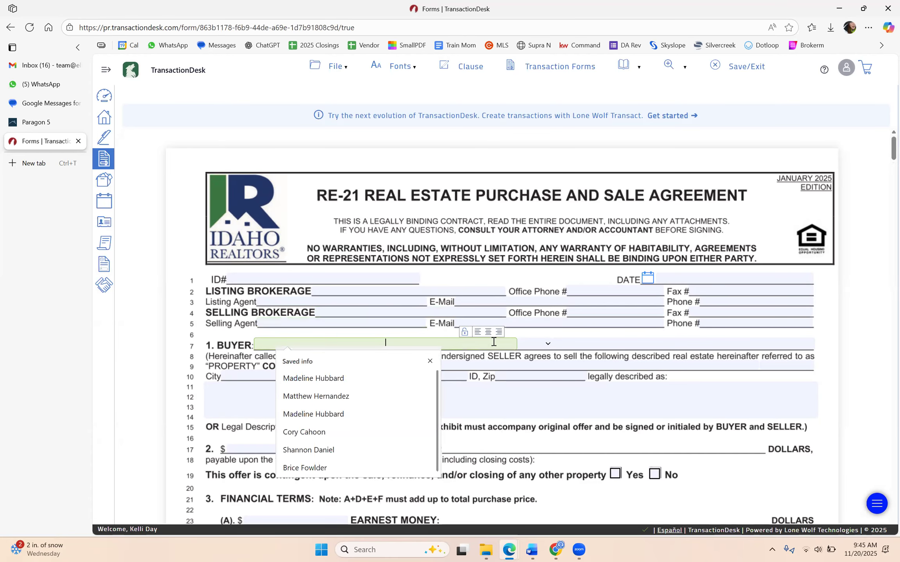
click(448, 335)
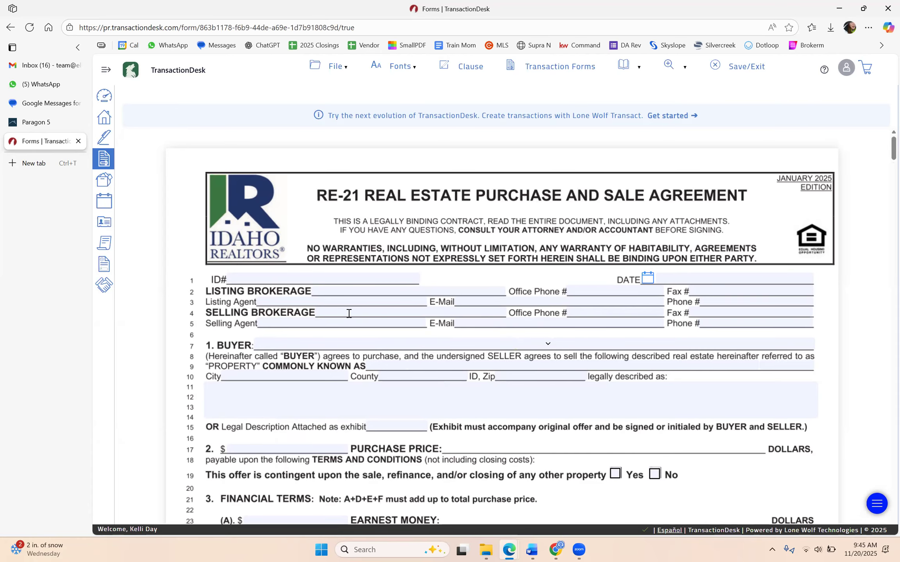
scroll(349, 314, down, 3)
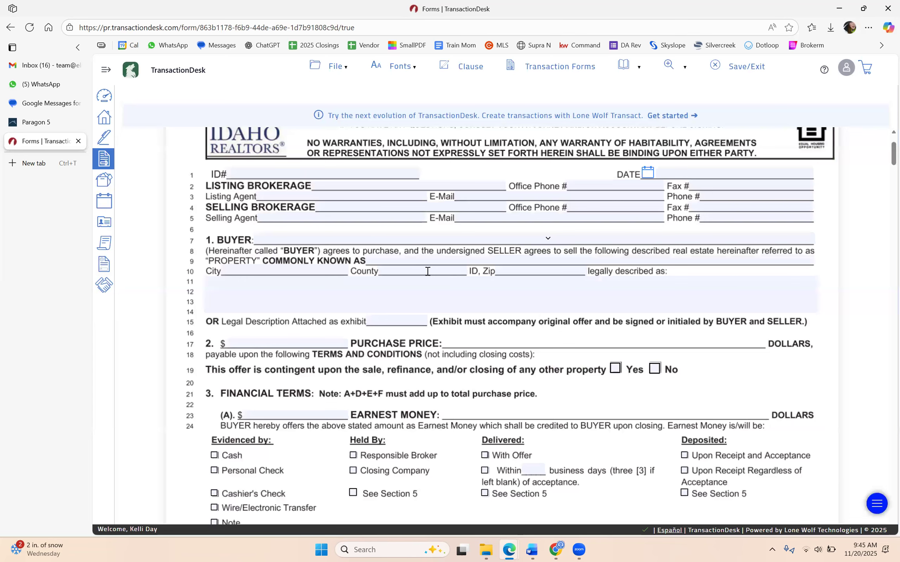
scroll(428, 271, down, 1)
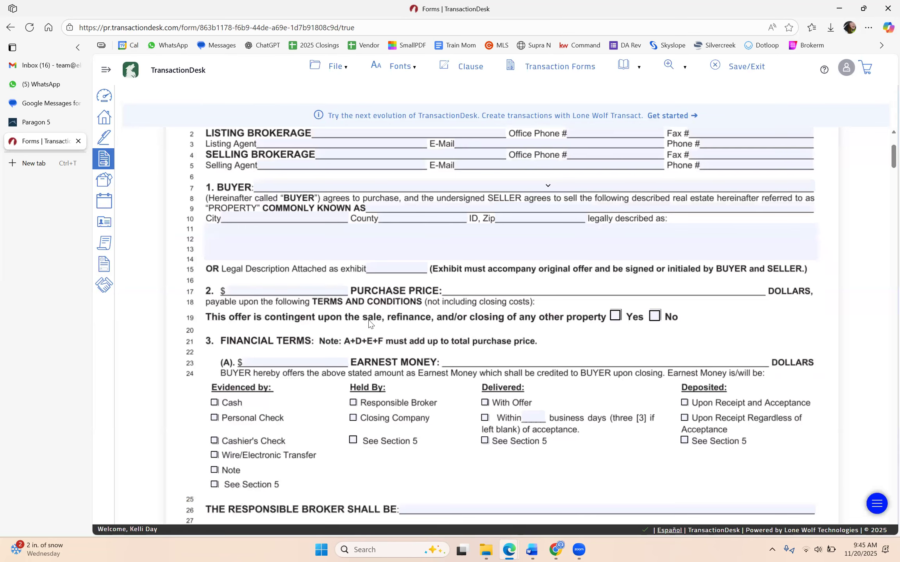
scroll(307, 295, down, 1)
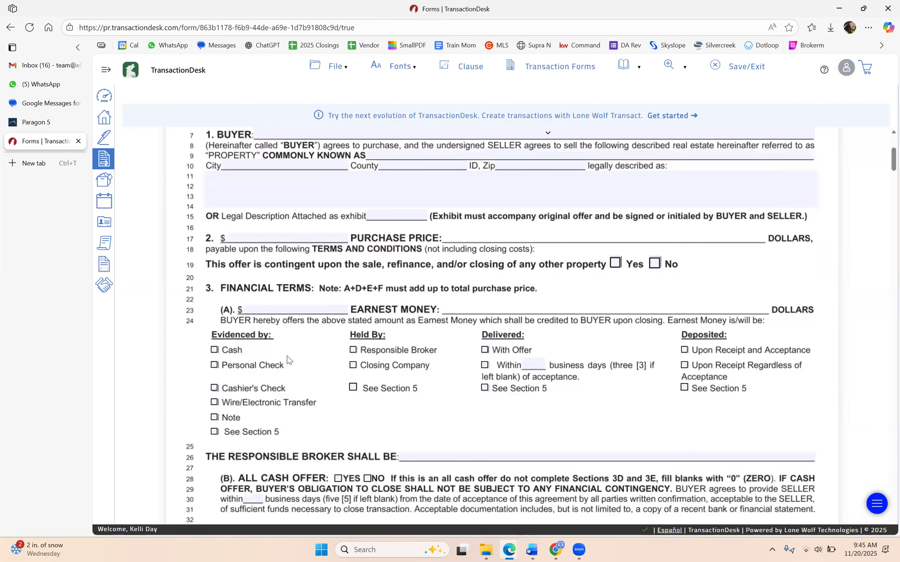
scroll(282, 353, down, 1)
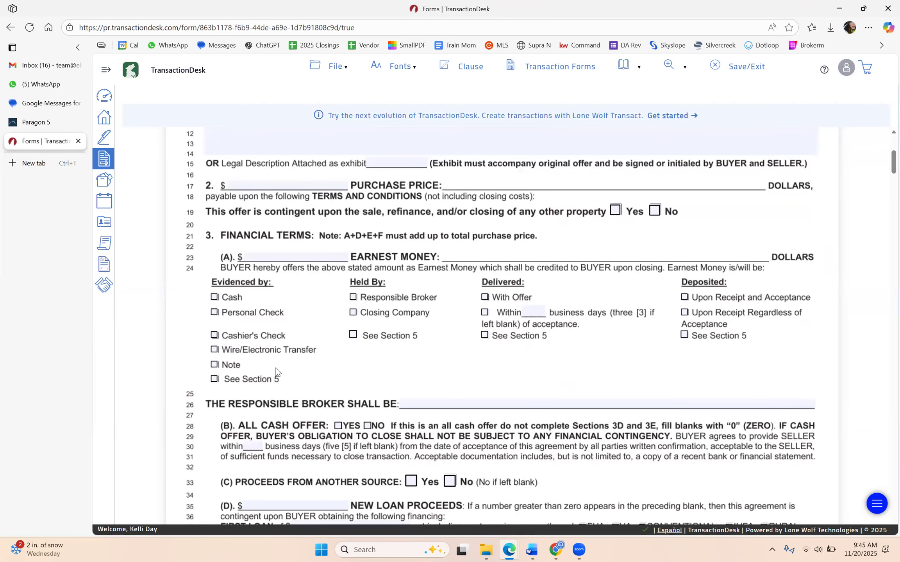
Mark earnest money as wire transfer, held by Closing Company, delivered within 3 days, deposited upon acceptance
click(215, 351)
click(353, 313)
click(484, 312)
click(534, 312)
text(3)
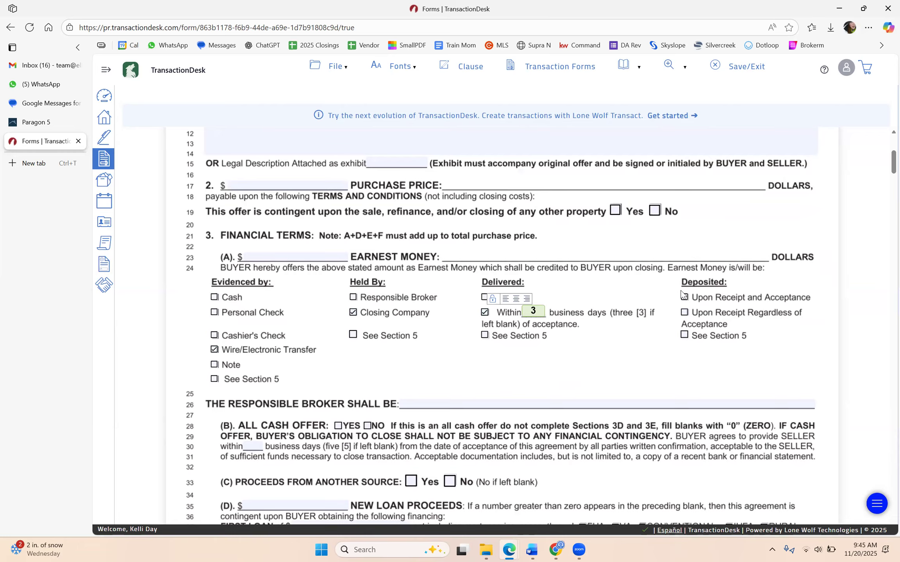
click(684, 298)
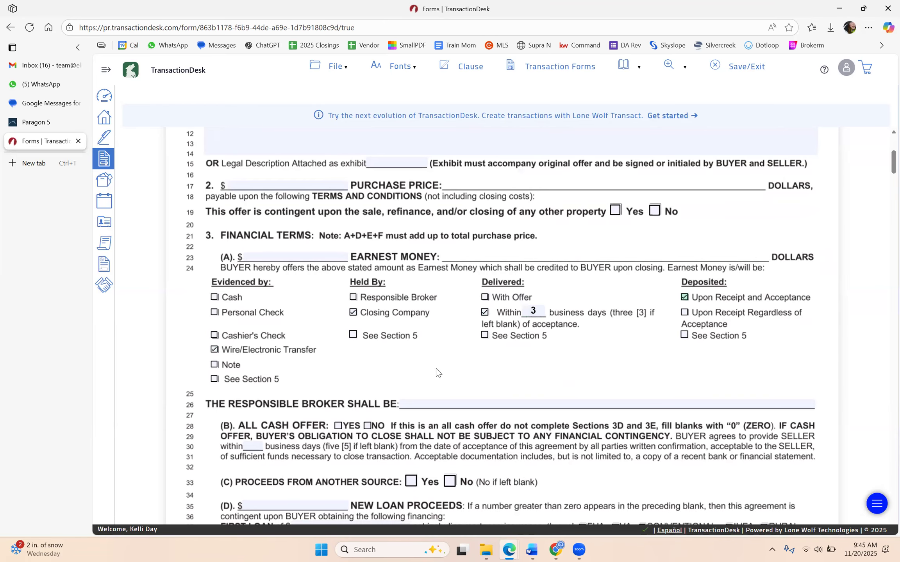
scroll(433, 369, down, 1)
click(440, 350)
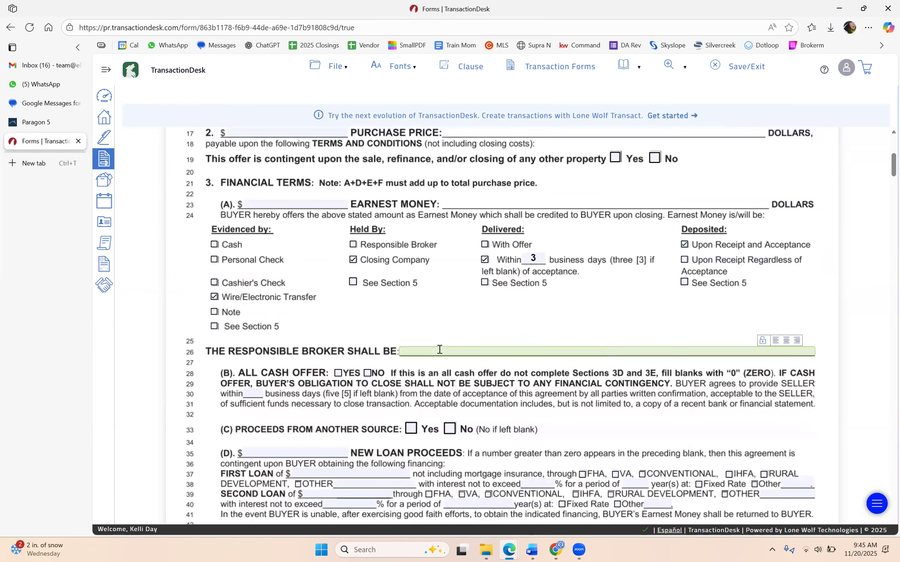
scroll(439, 349, down, 3)
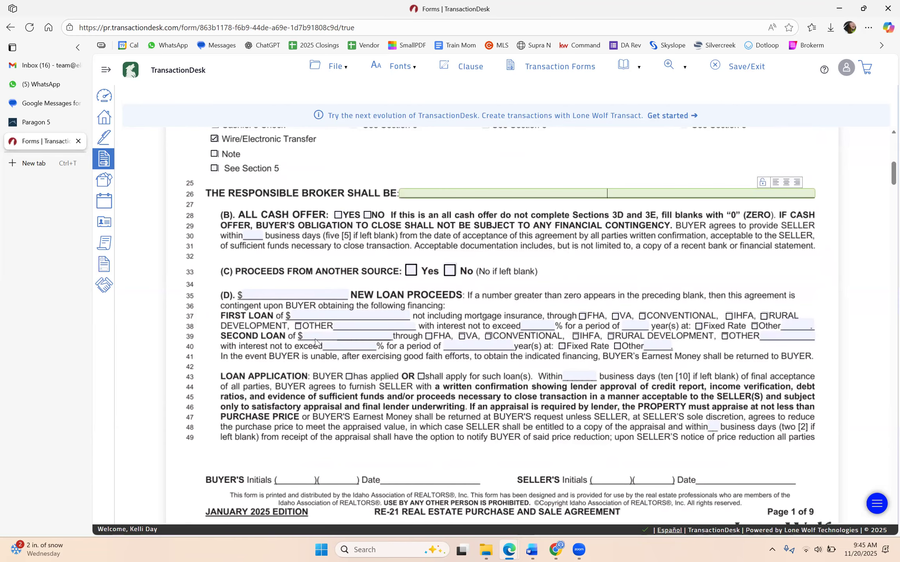
scroll(503, 365, up, 1)
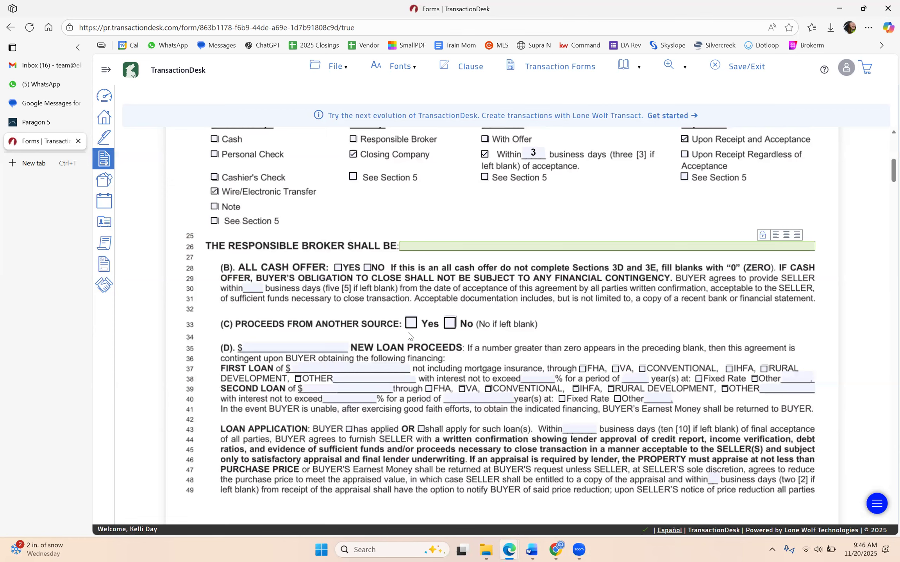
scroll(306, 274, down, 4)
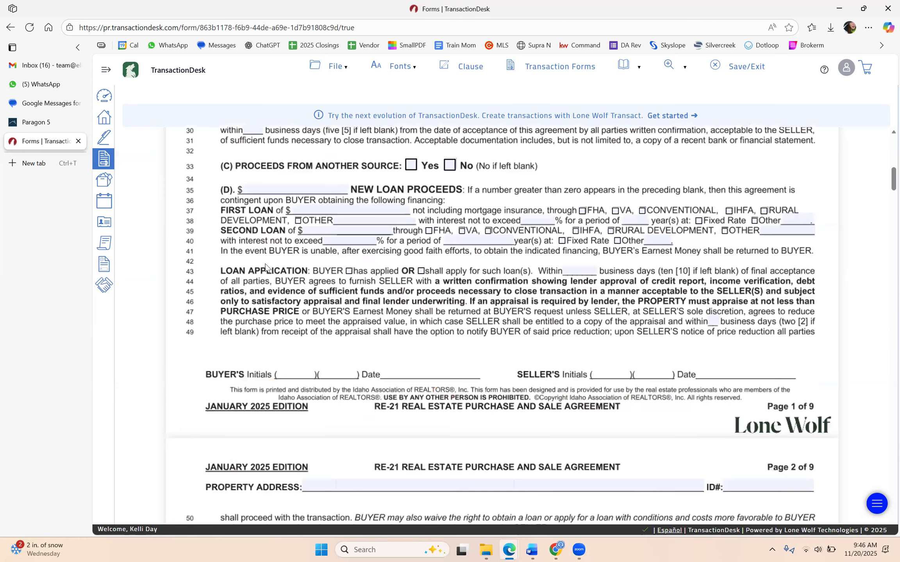
scroll(273, 266, down, 2)
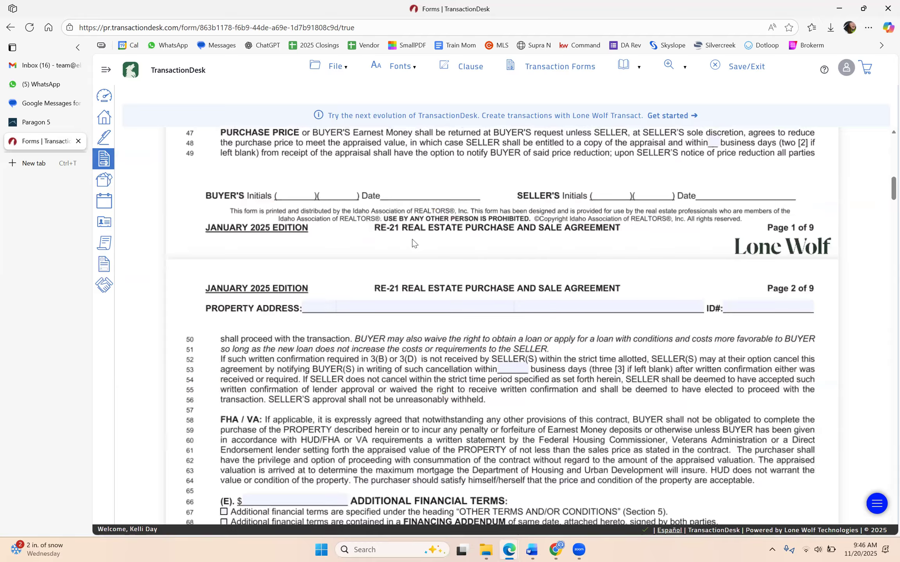
scroll(413, 241, down, 1)
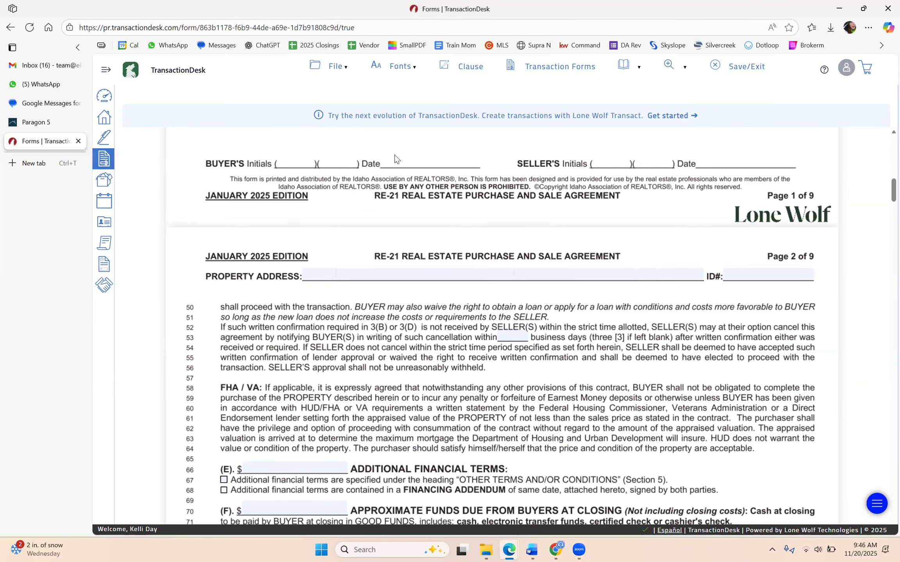
scroll(394, 156, down, 10)
scroll(391, 258, down, 9)
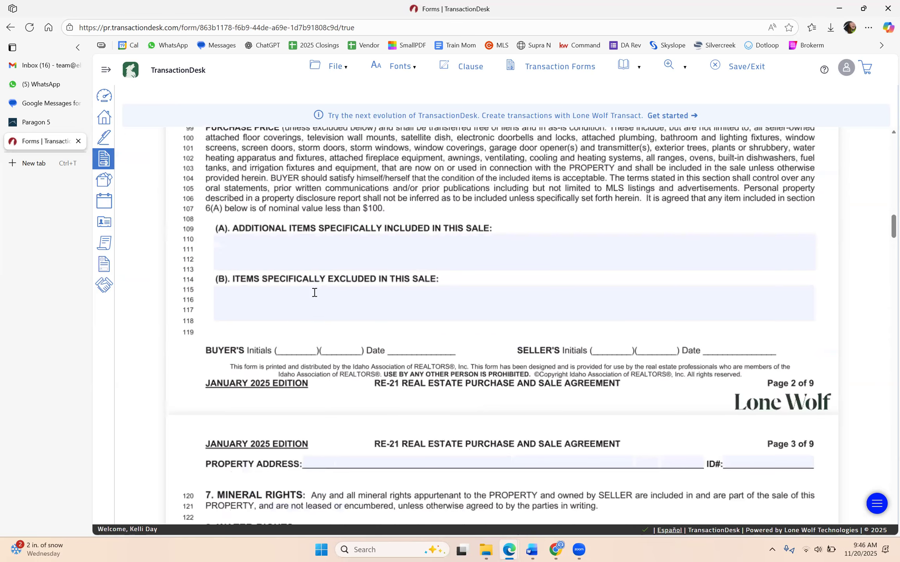
List "seller's personal belongings." as the items excluded from the sale
click(315, 292)
text(seller's persona)
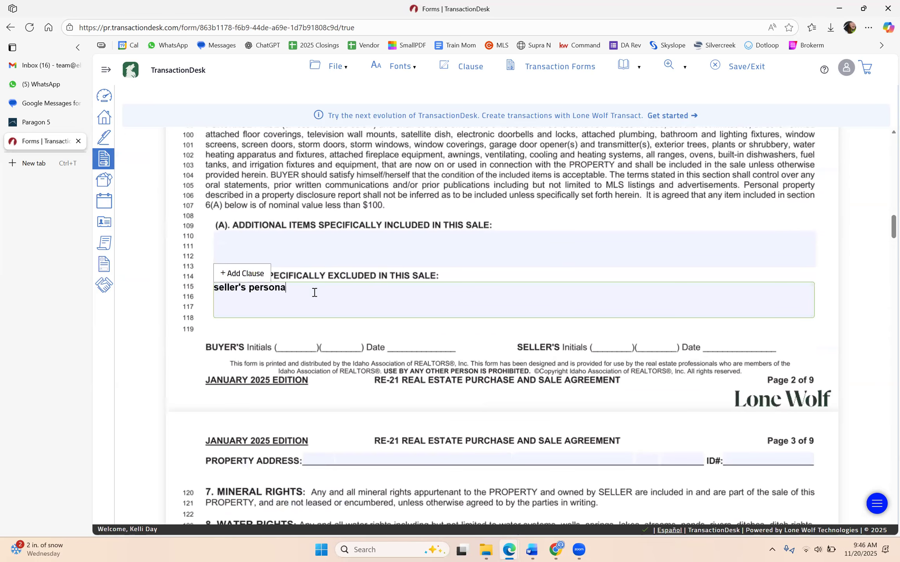
text(l belongings.)
scroll(421, 230, down, 4)
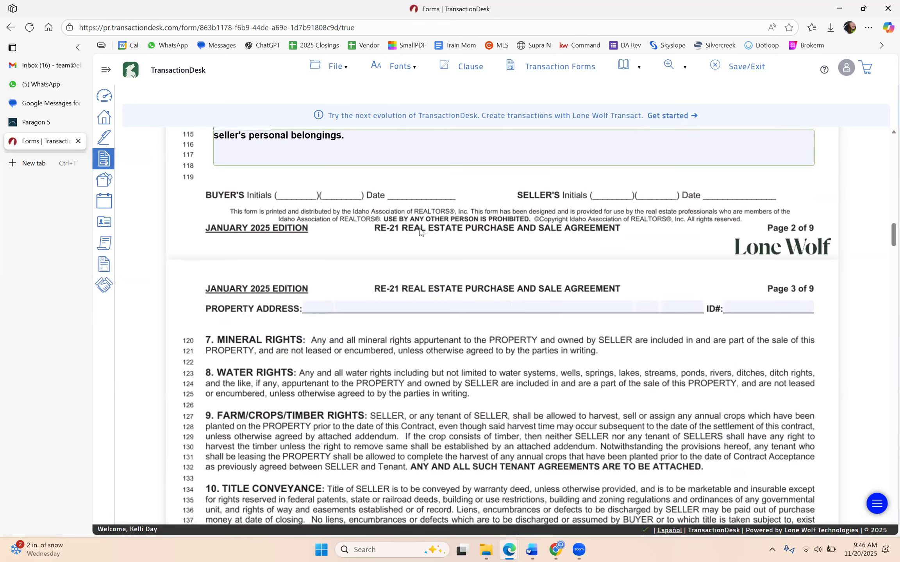
scroll(447, 313, down, 5)
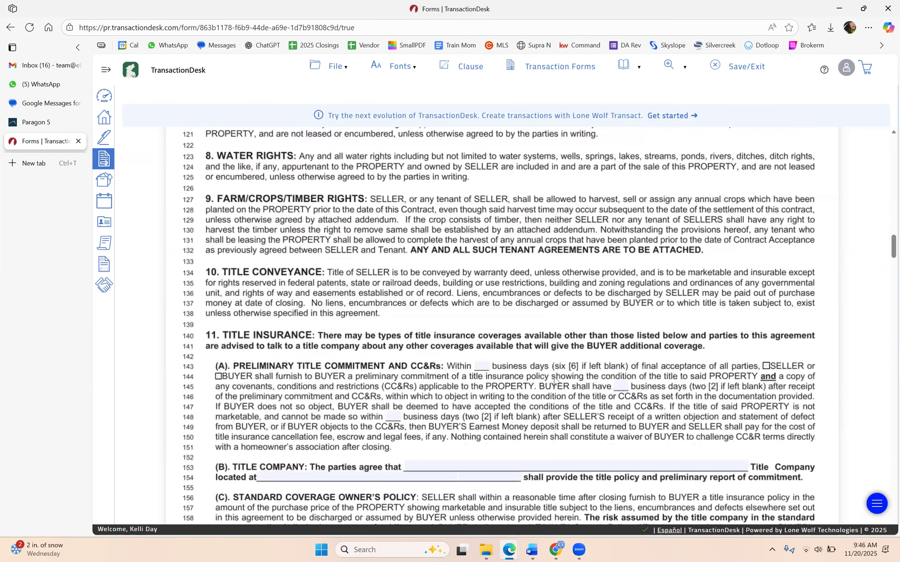
scroll(554, 377, down, 1)
Set the title commitment deadline to 6 business days, furnished by SELLER, then save and close the form
click(481, 313)
text(6)
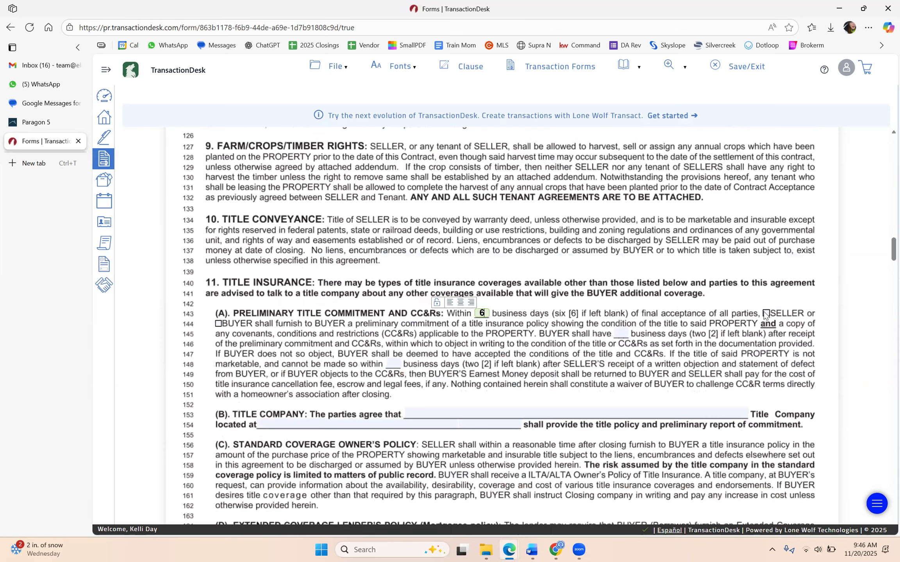
click(764, 312)
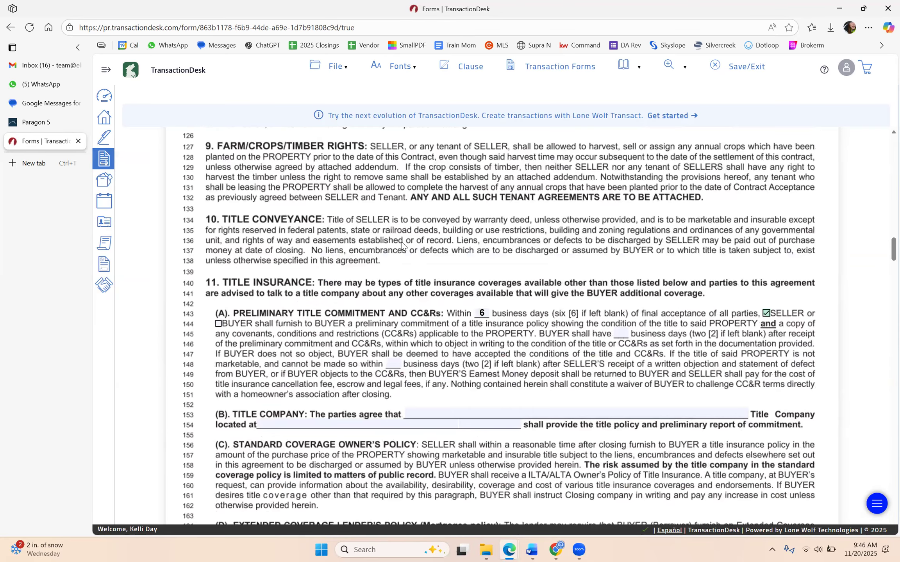
scroll(404, 242, down, 4)
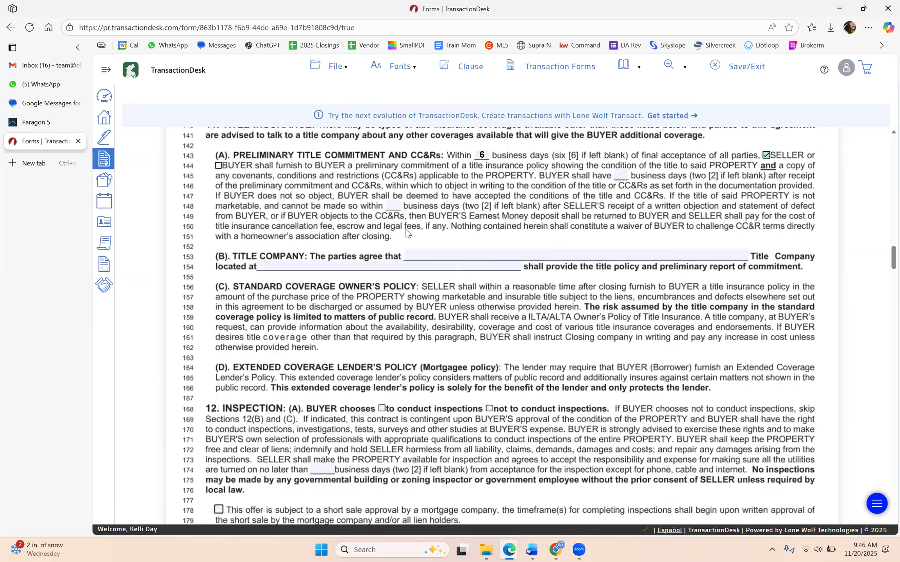
scroll(402, 234, down, 4)
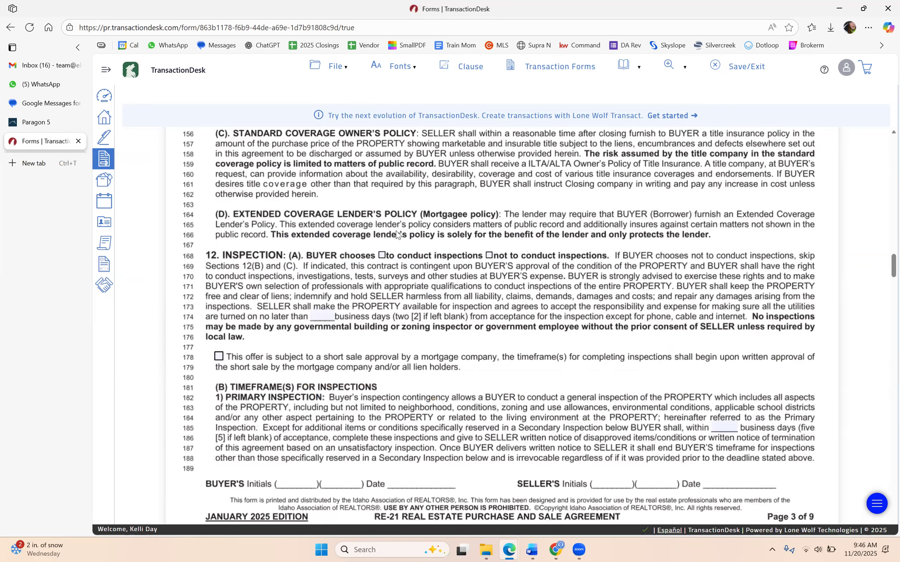
scroll(396, 234, down, 4)
scroll(395, 236, down, 4)
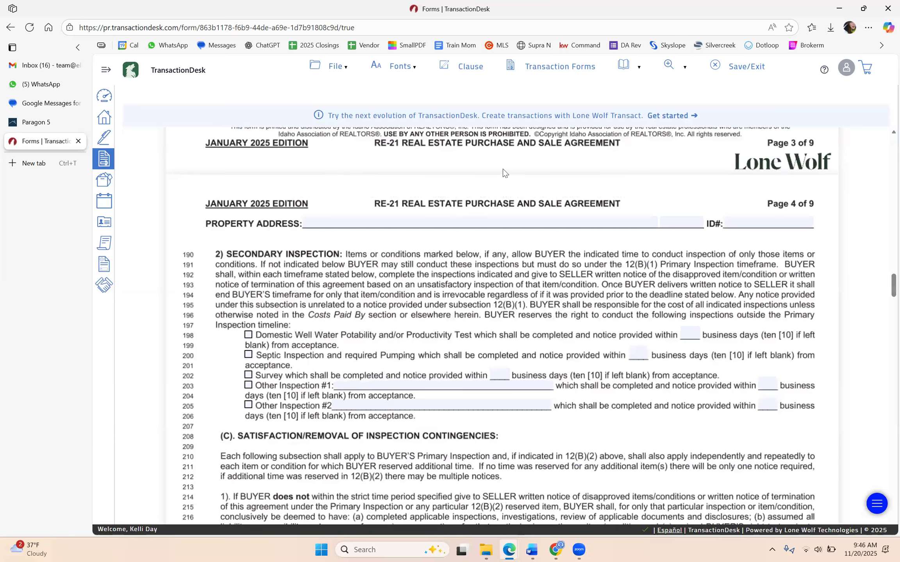
scroll(472, 291, down, 12)
scroll(471, 289, down, 5)
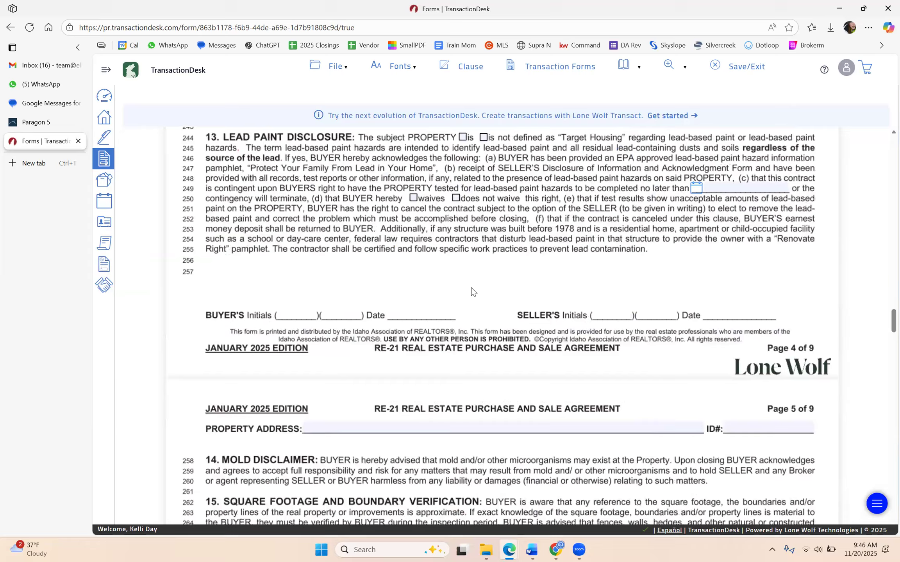
scroll(472, 290, down, 7)
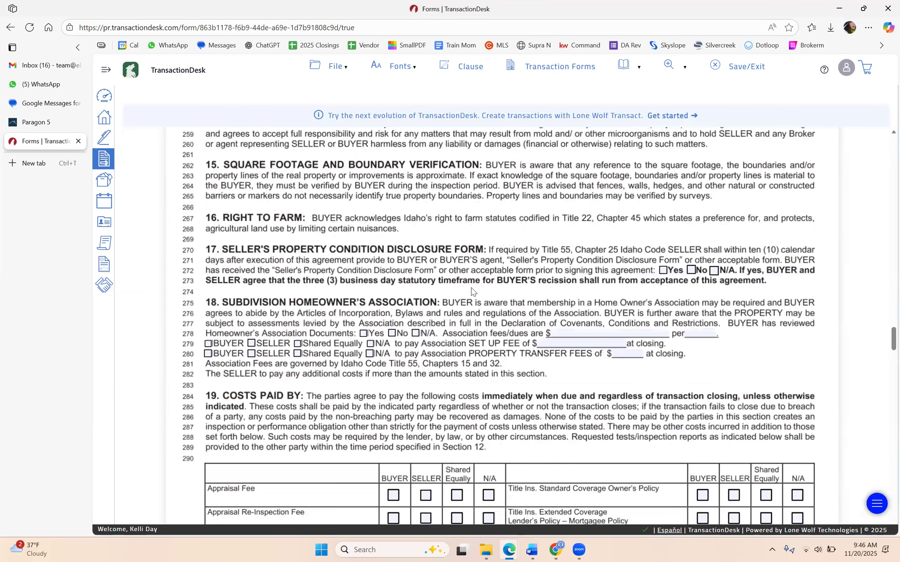
scroll(461, 340, down, 2)
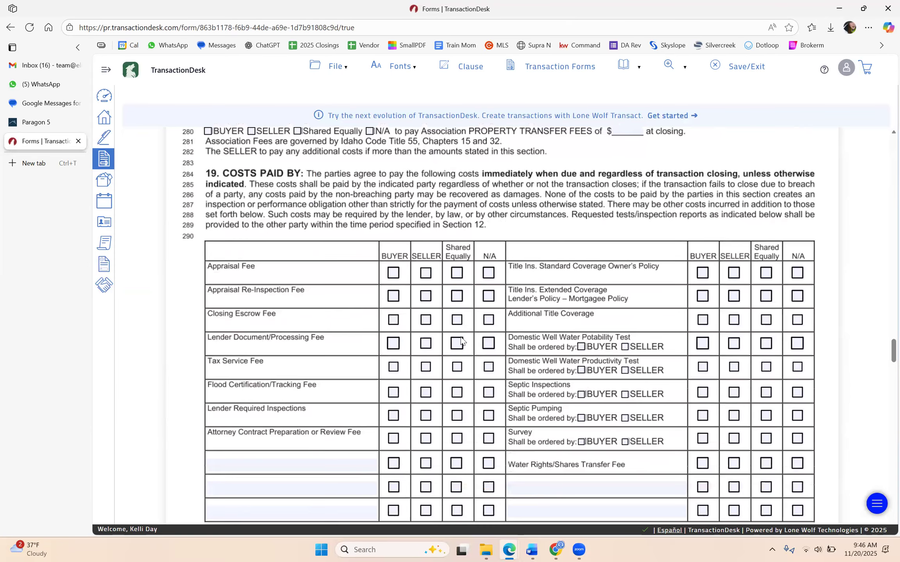
click(735, 67)
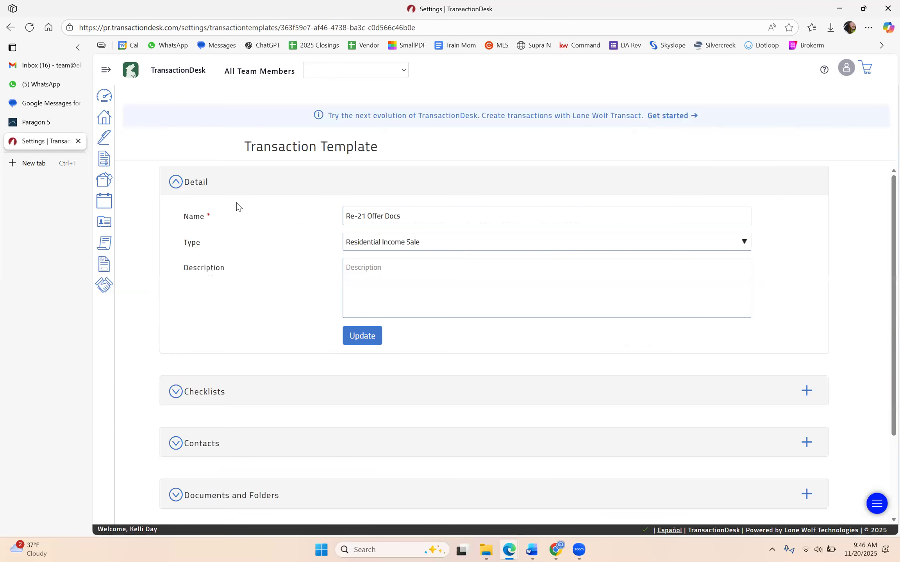
Start a new legacy transaction named '12345 Main St_Smith'
click(110, 119)
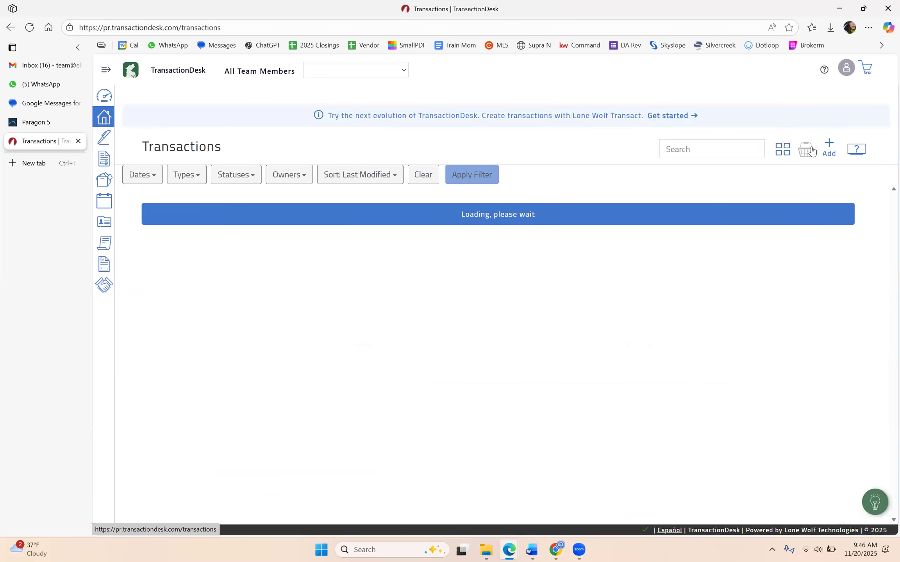
click(805, 148)
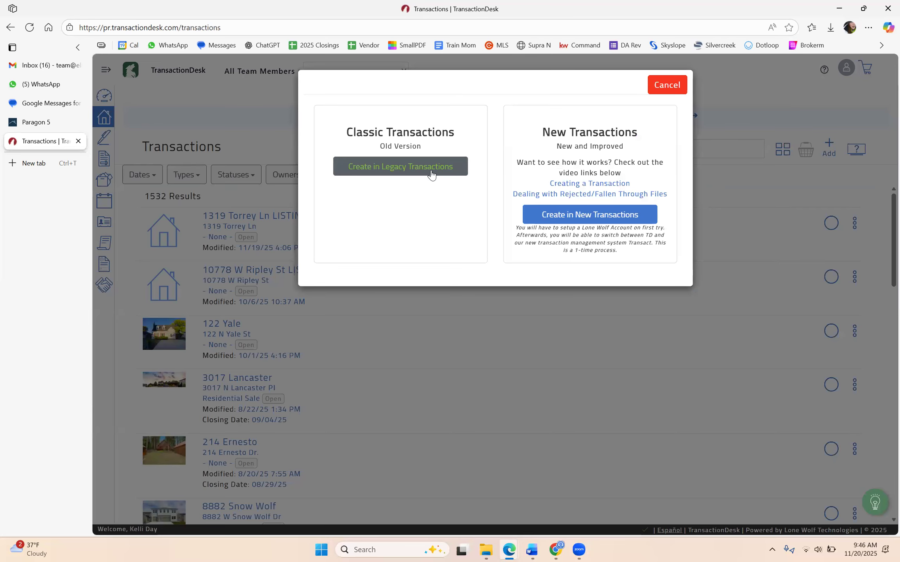
click(431, 171)
click(467, 117)
text(1)
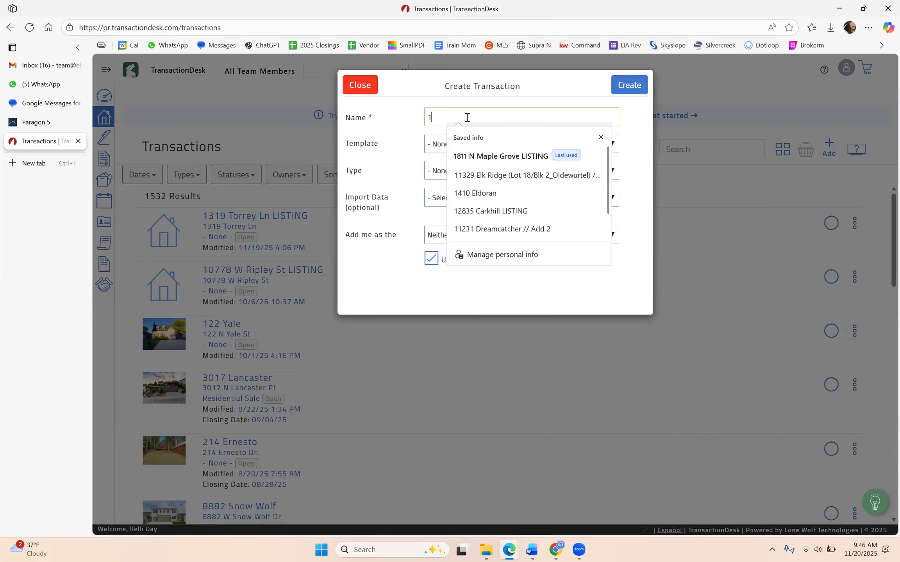
text(2345 Main)
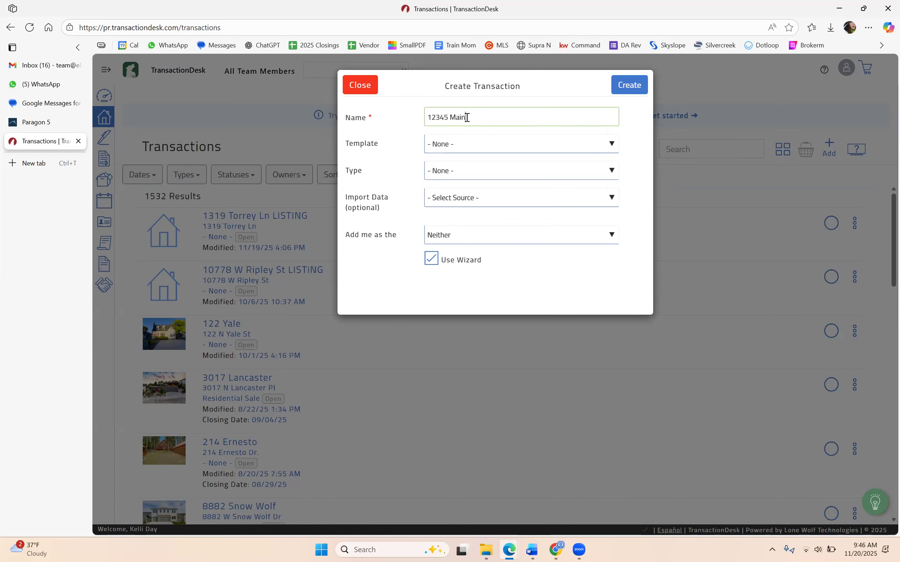
text( St_Smith)
Choose the Re-21 Offer Docs template and Intermountain MLS import, then begin a Paragon 5 address search
click(511, 144)
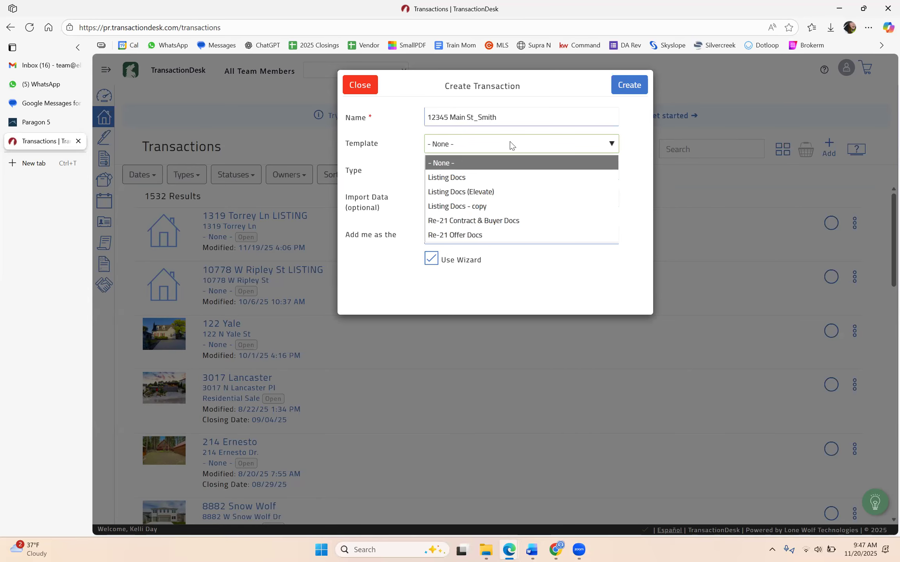
click(471, 236)
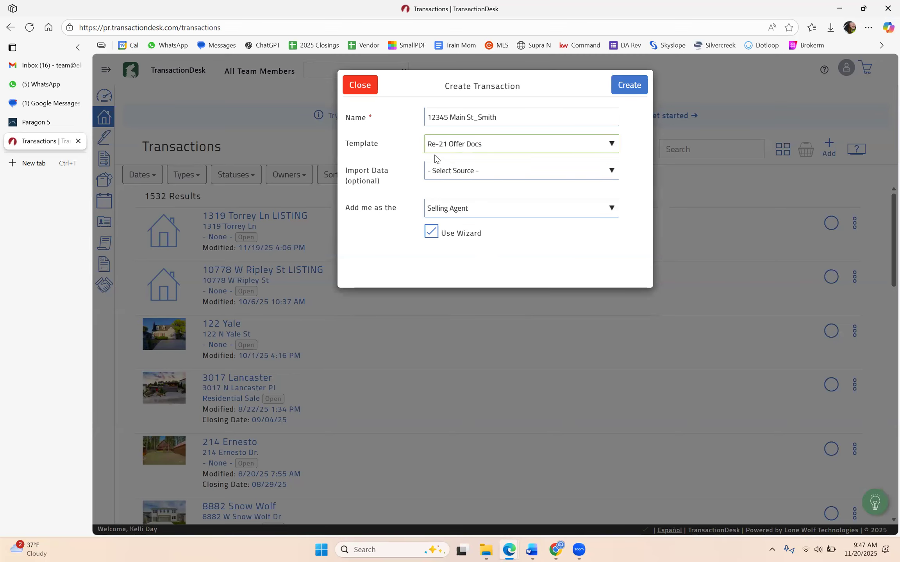
click(455, 178)
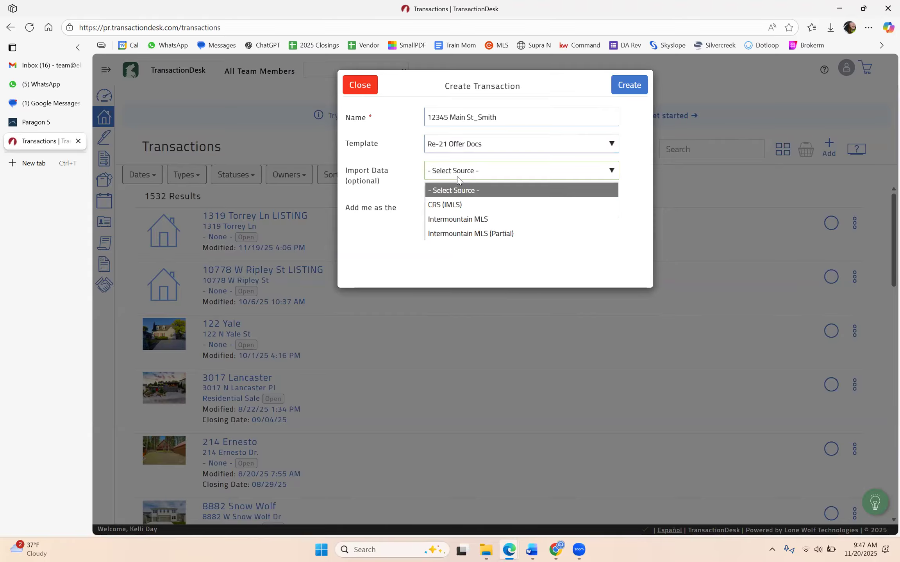
click(458, 214)
click(458, 214)
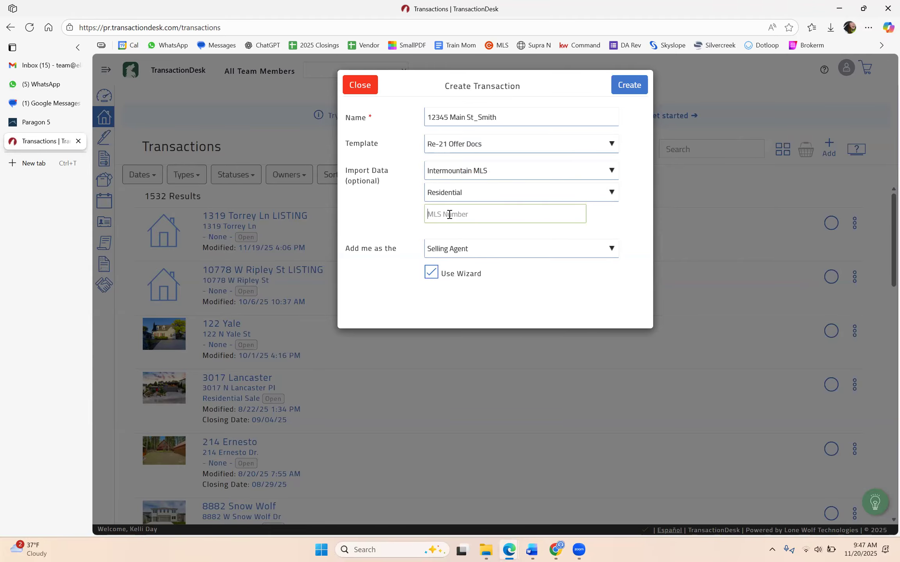
click(45, 124)
click(133, 314)
text(1234)
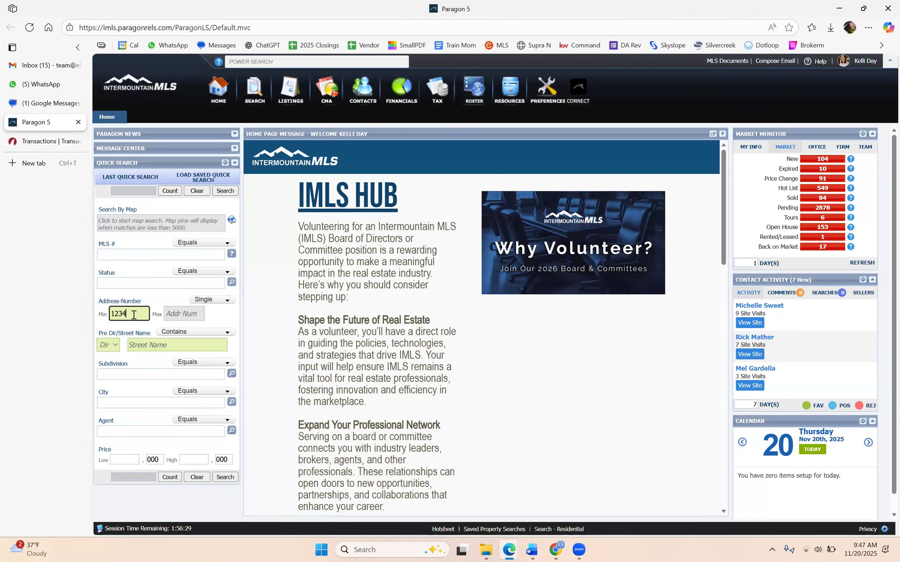
click(155, 260)
click(192, 343)
text(main)
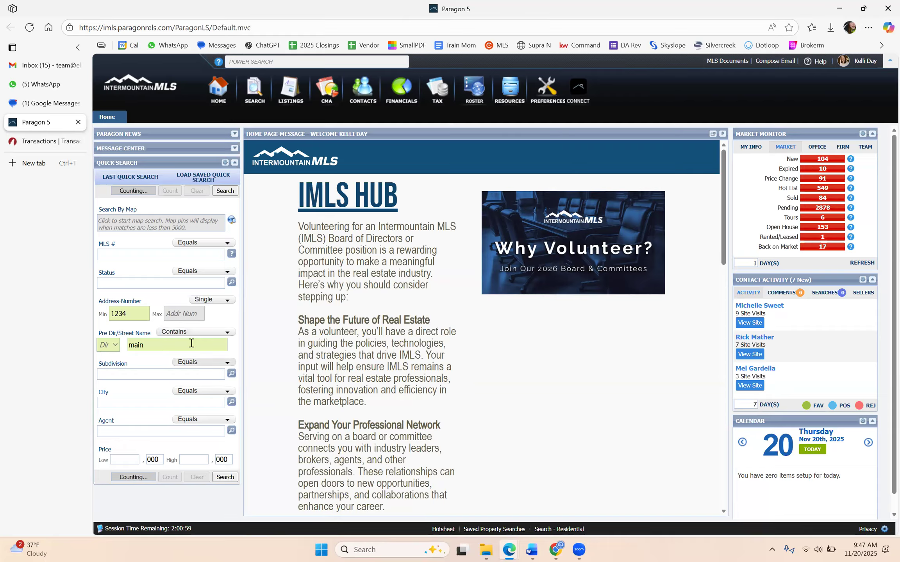
double_click(139, 312)
text(12)
key(Tab)
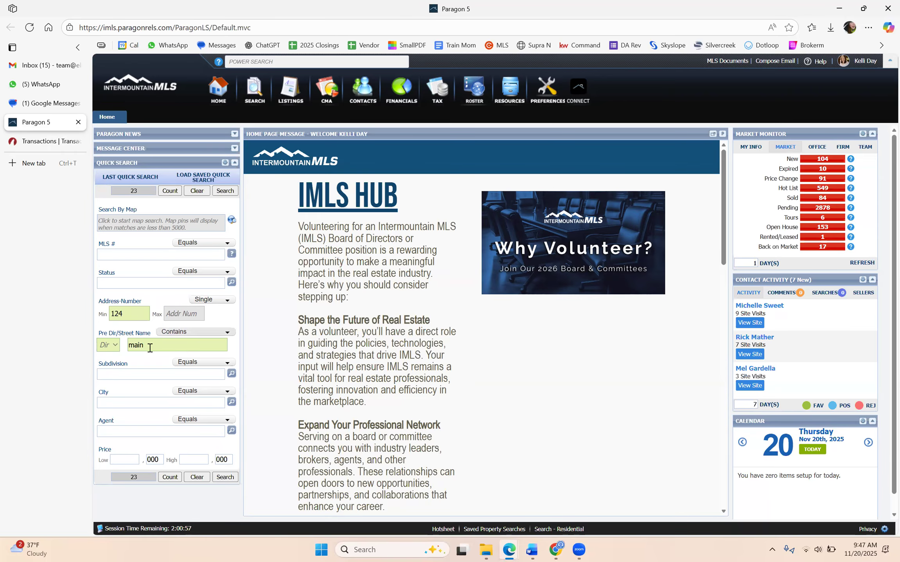
click(225, 478)
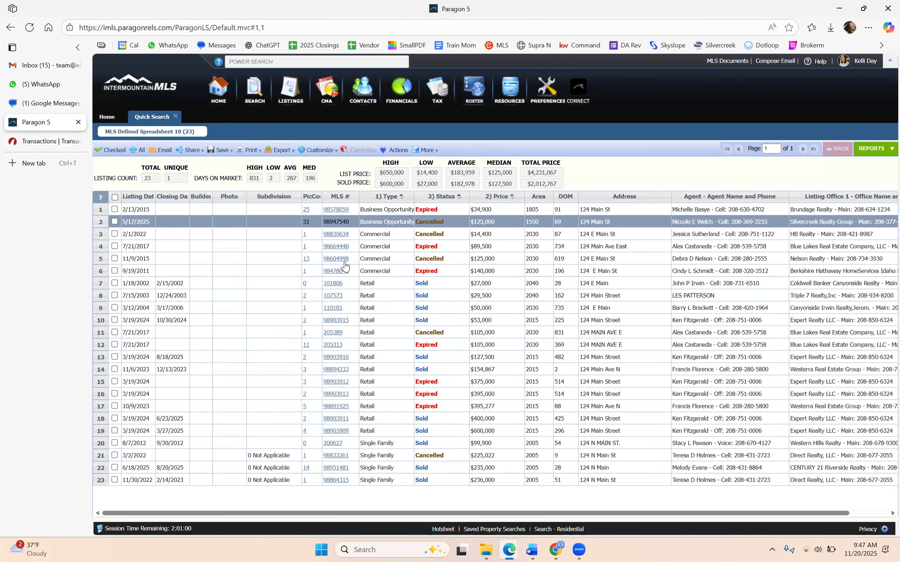
scroll(407, 388, down, 5)
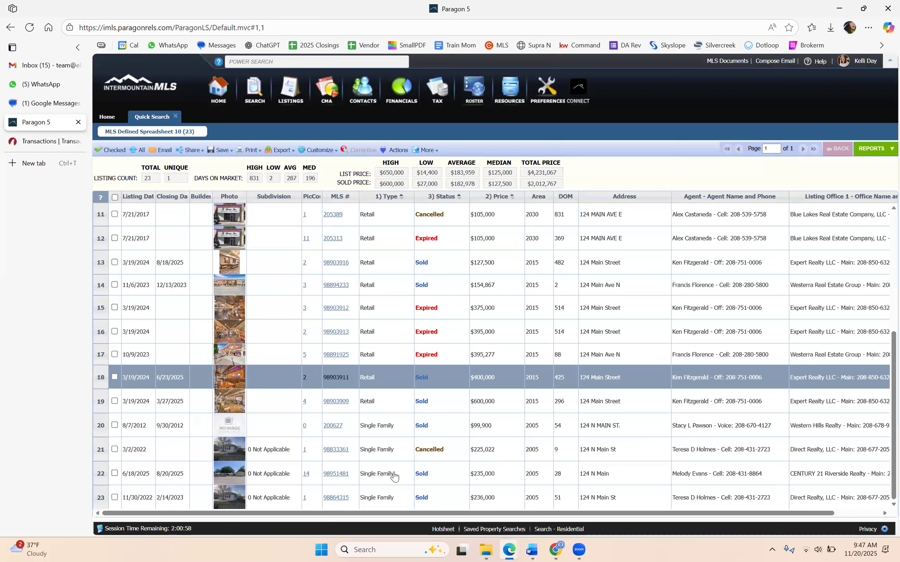
double_click(506, 392)
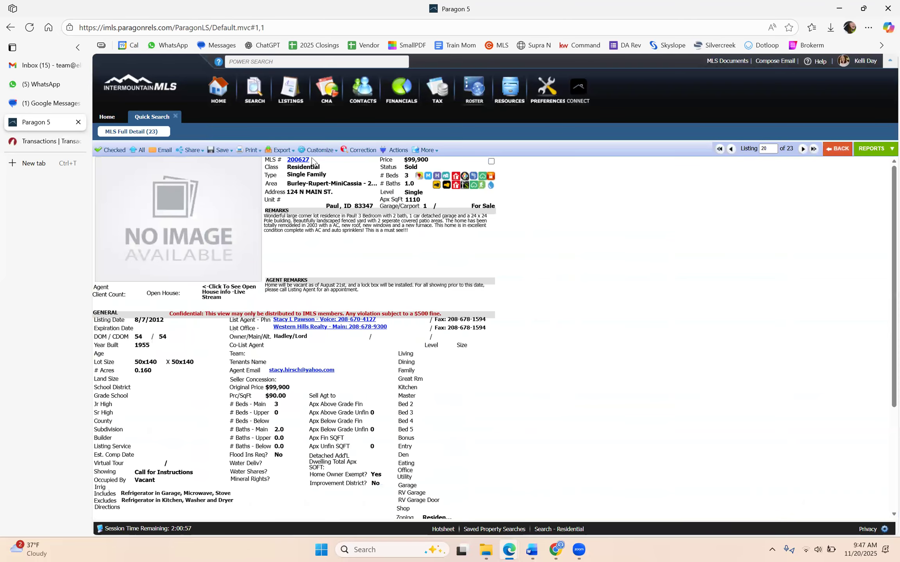
double_click(289, 162)
key(ctrl+c)
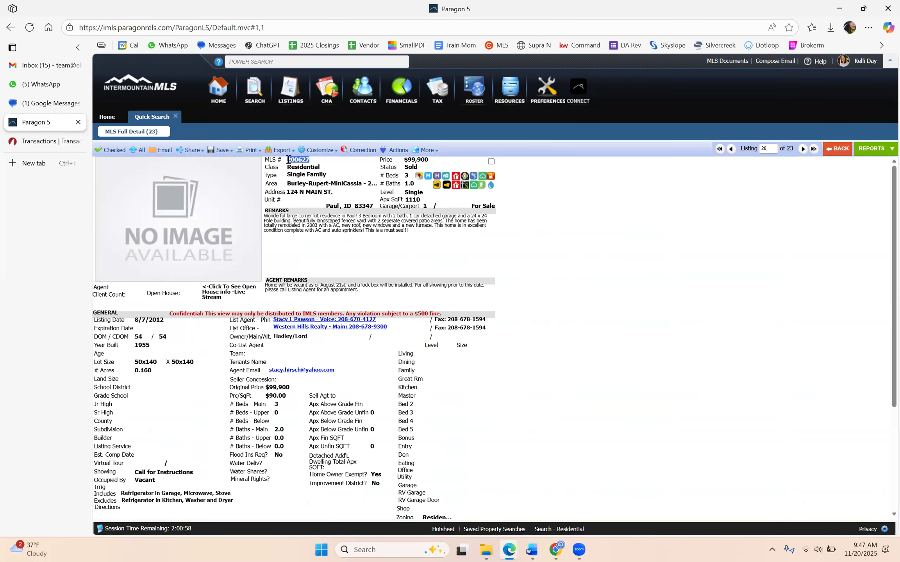
click(38, 147)
Paste MLS 200627, keep the selling agent role, turn off the wizard and create the transaction
click(494, 215)
key(ctrl+v)
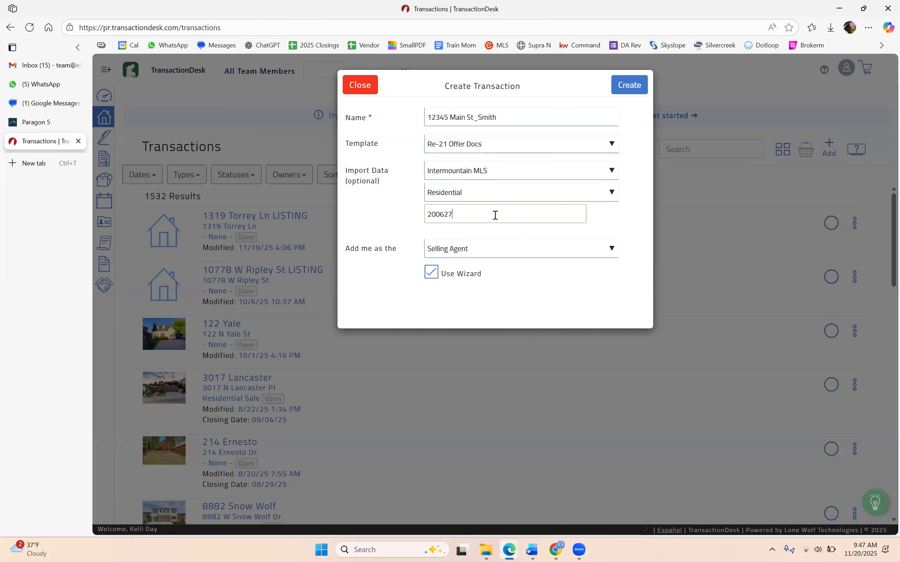
click(459, 256)
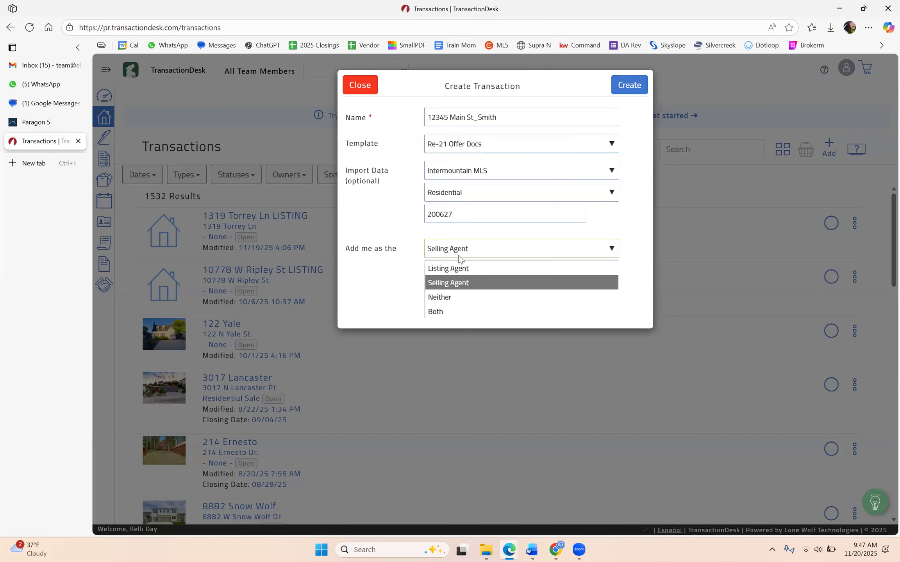
click(440, 280)
click(430, 273)
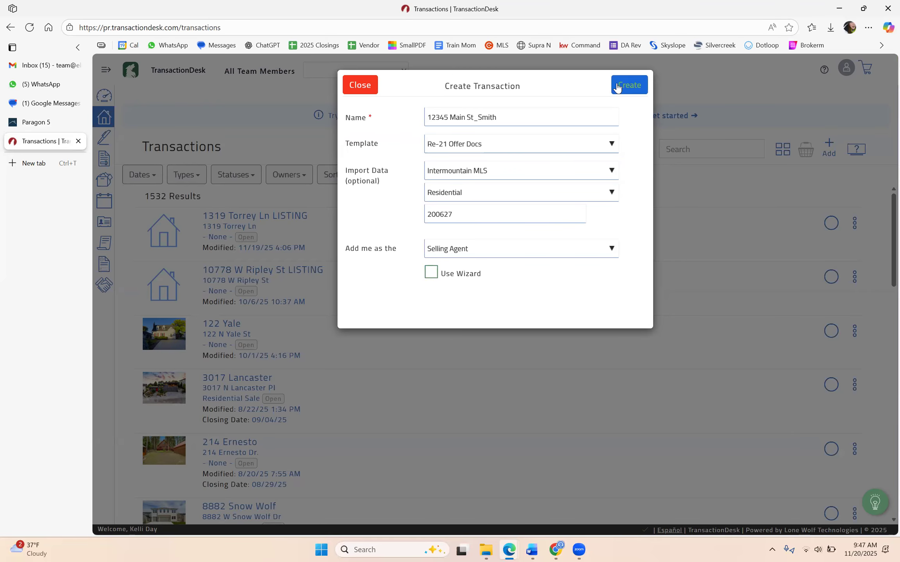
click(617, 87)
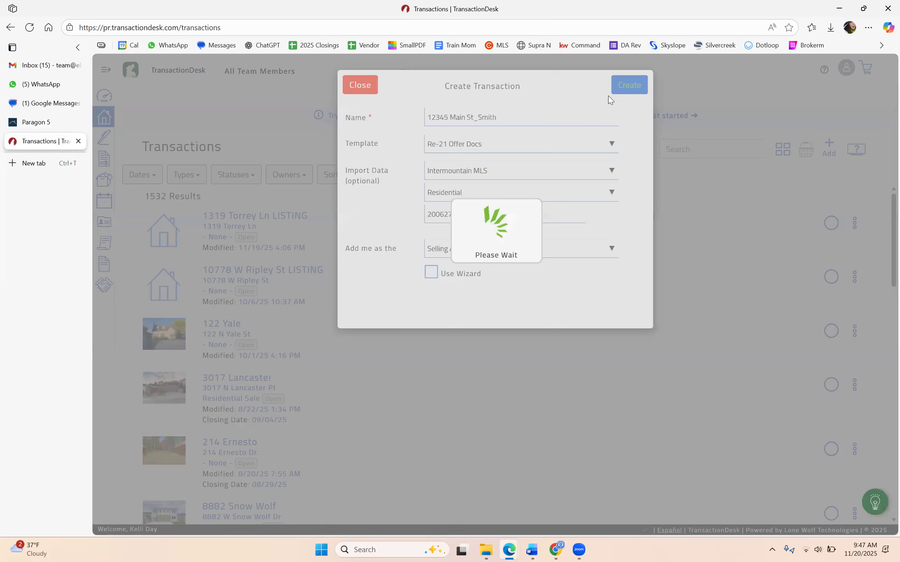
click(39, 121)
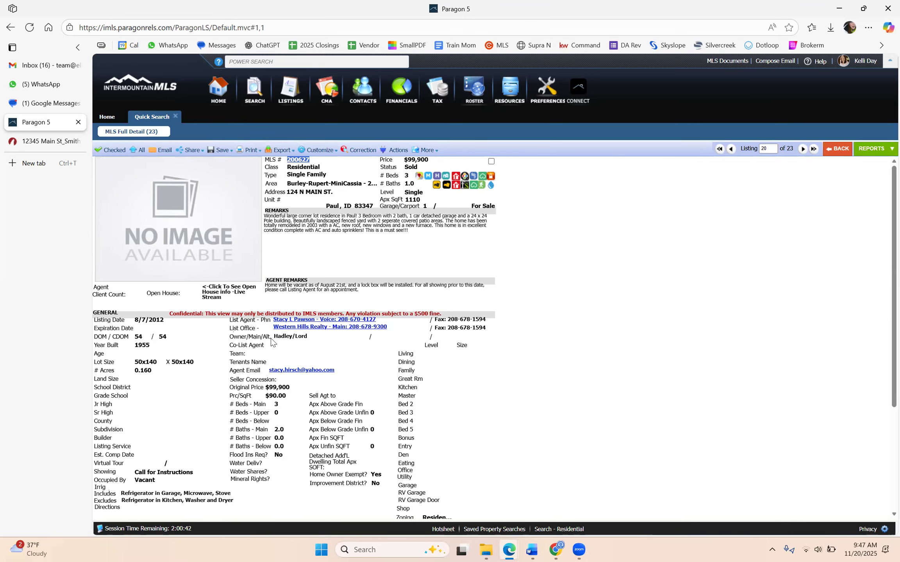
scroll(274, 343, down, 4)
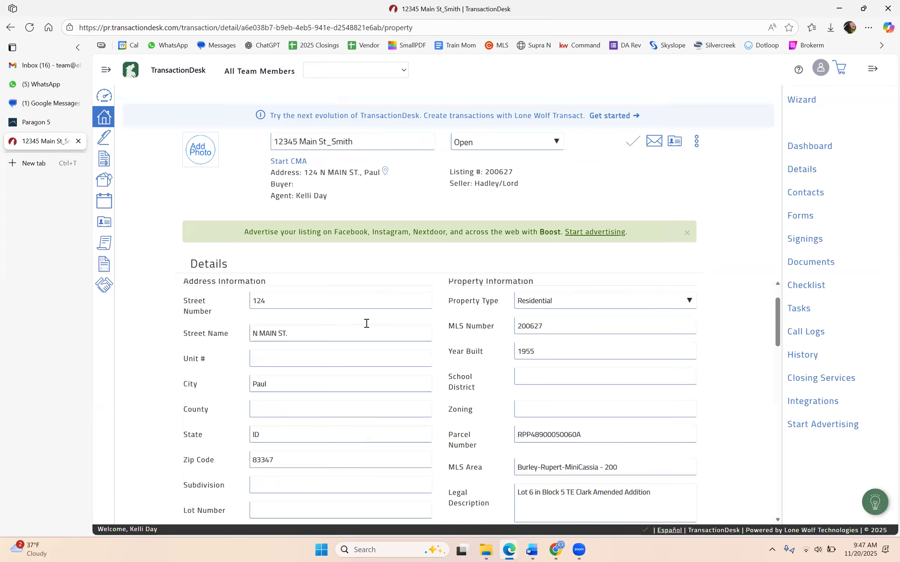
Scroll through the Details page to verify imported address, MLS 200627, price 99900 and included/excluded items
scroll(361, 327, down, 6)
scroll(361, 380, down, 9)
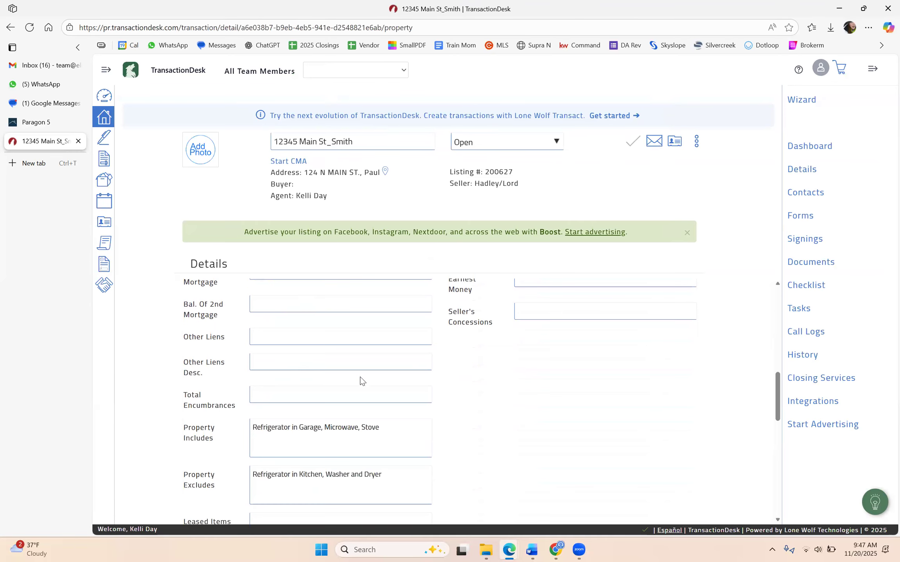
scroll(371, 430, up, 6)
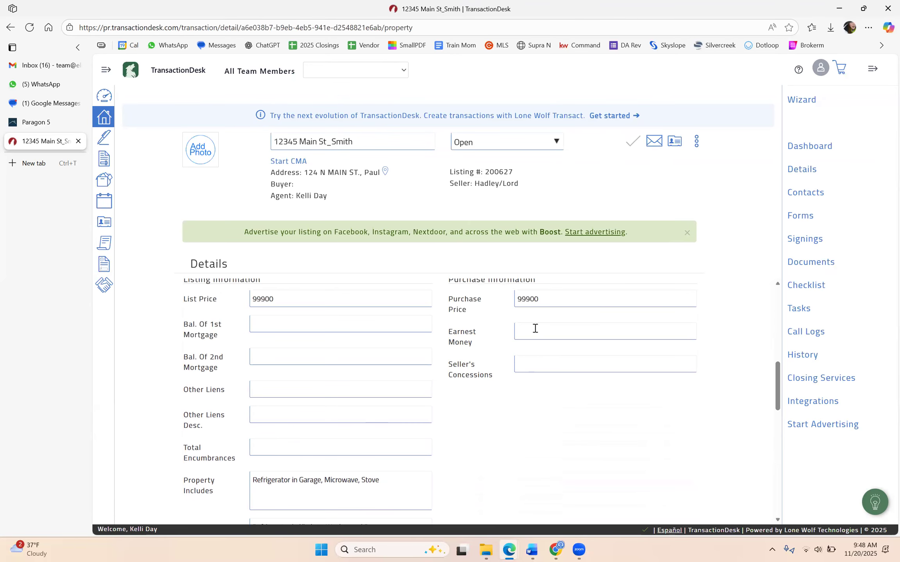
scroll(484, 332, up, 1)
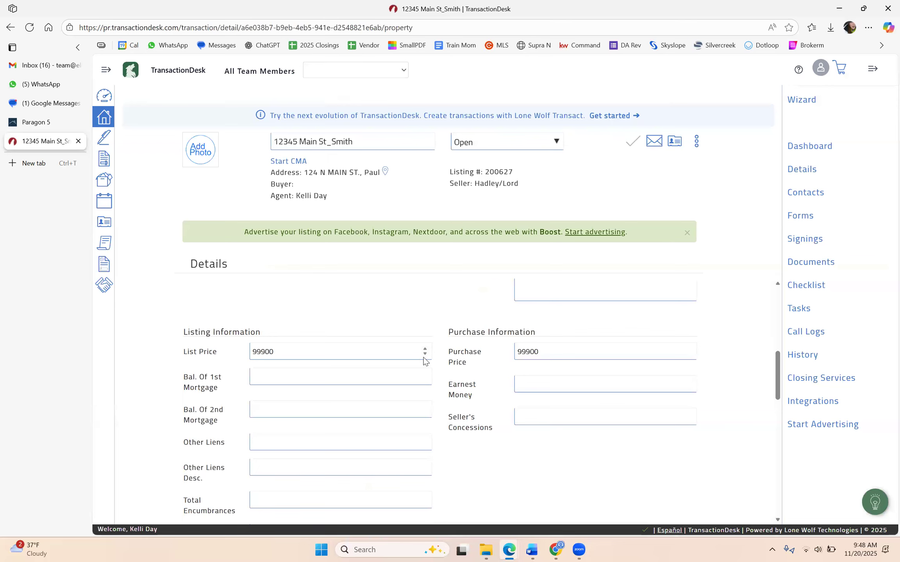
scroll(419, 357, down, 5)
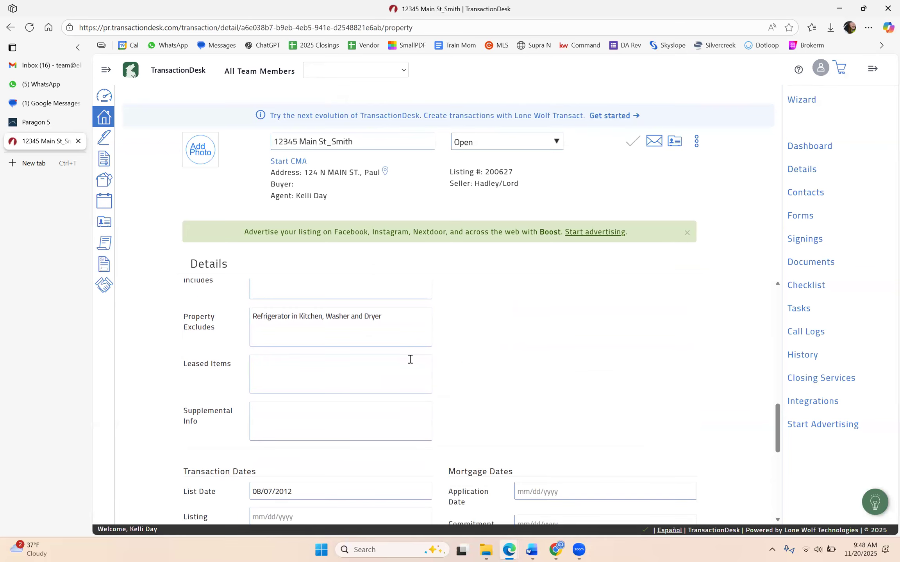
scroll(409, 357, down, 4)
scroll(401, 361, up, 6)
scroll(390, 362, up, 10)
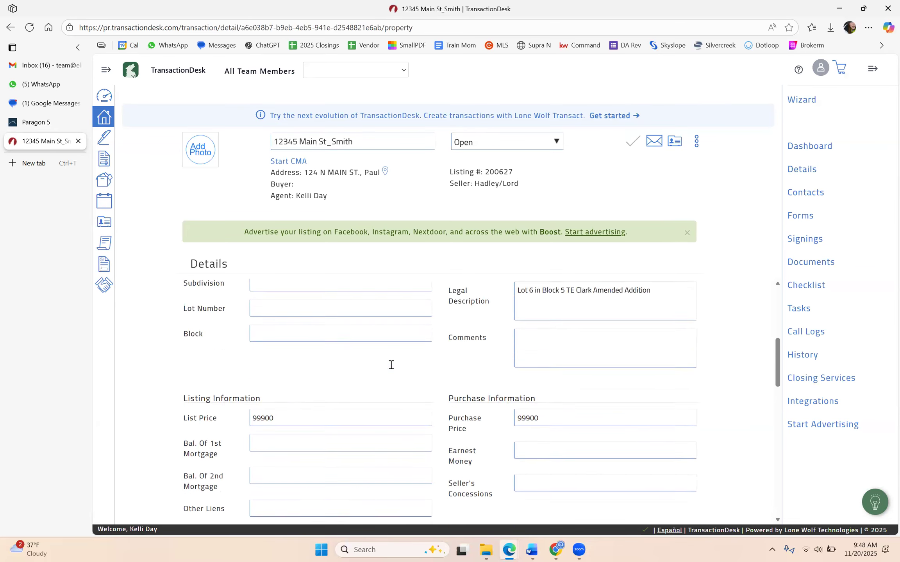
click(807, 195)
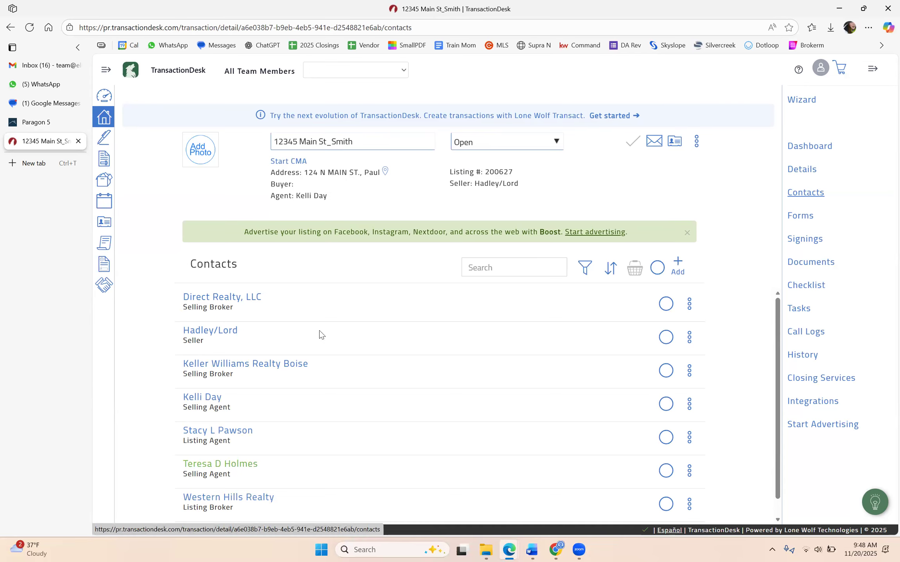
Check the add-contact options, then open the transaction's Forms list and the RE-21 agreement
click(676, 266)
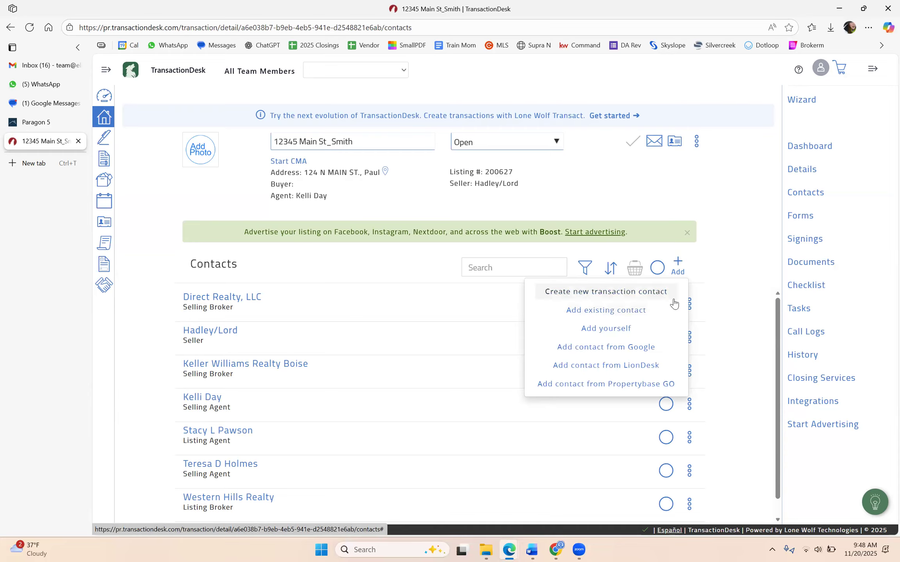
click(800, 216)
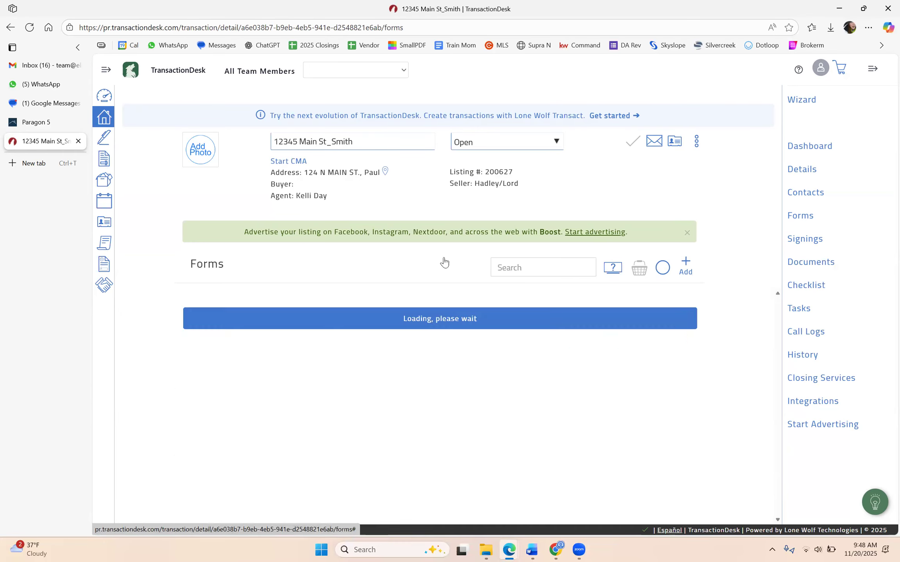
click(301, 297)
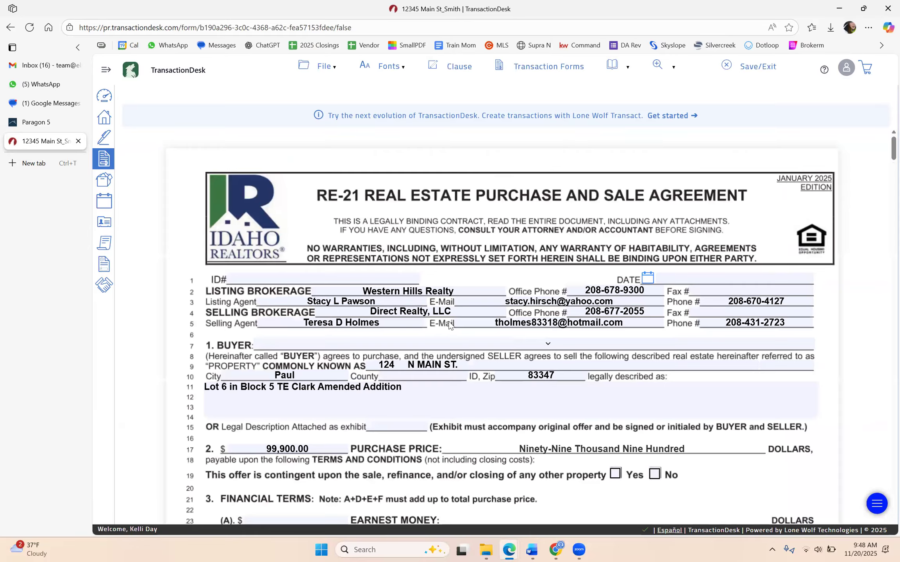
Review the RE-21 prefilled fields: street number 124, legal description, listing agent name and ID#
scroll(205, 245, down, 8)
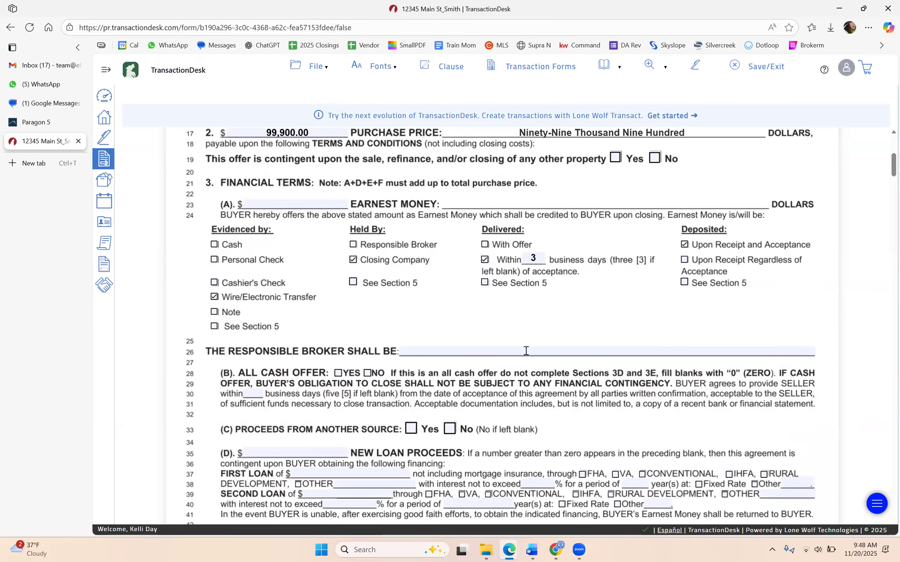
scroll(526, 350, up, 4)
scroll(552, 499, up, 1)
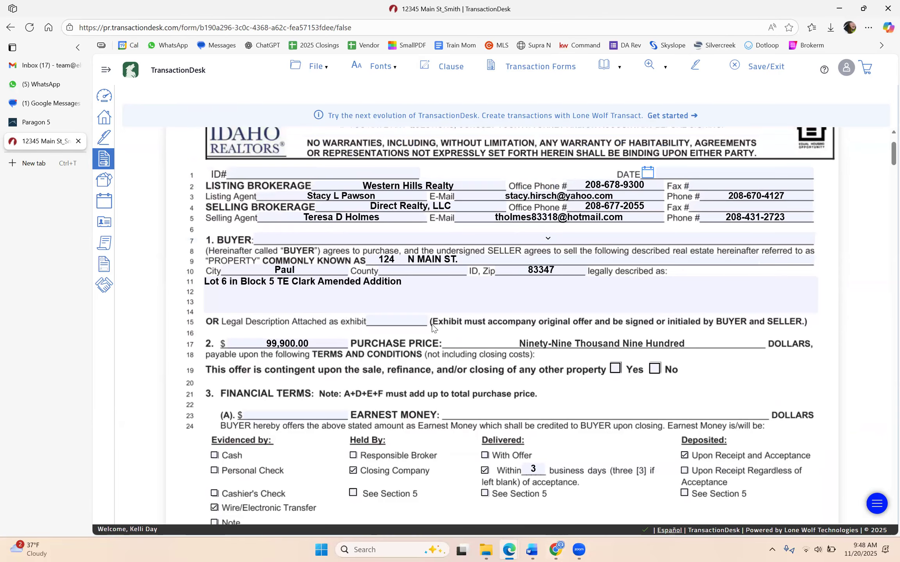
click(378, 260)
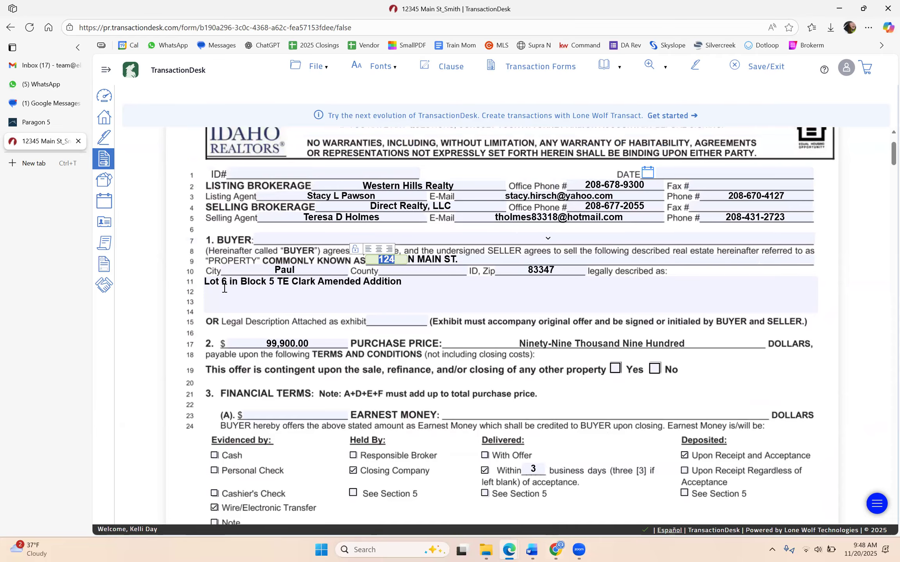
click(457, 289)
drag(327, 196, 383, 197)
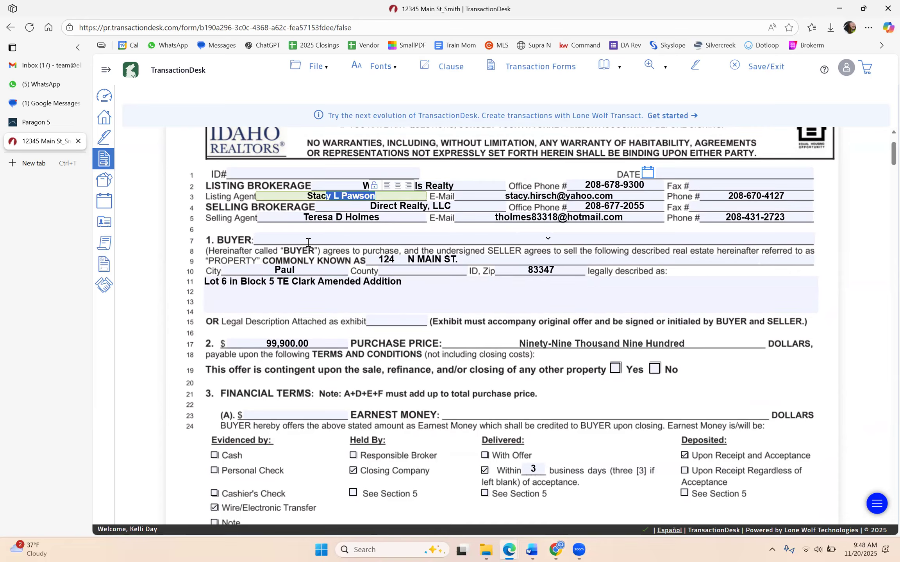
scroll(458, 320, down, 10)
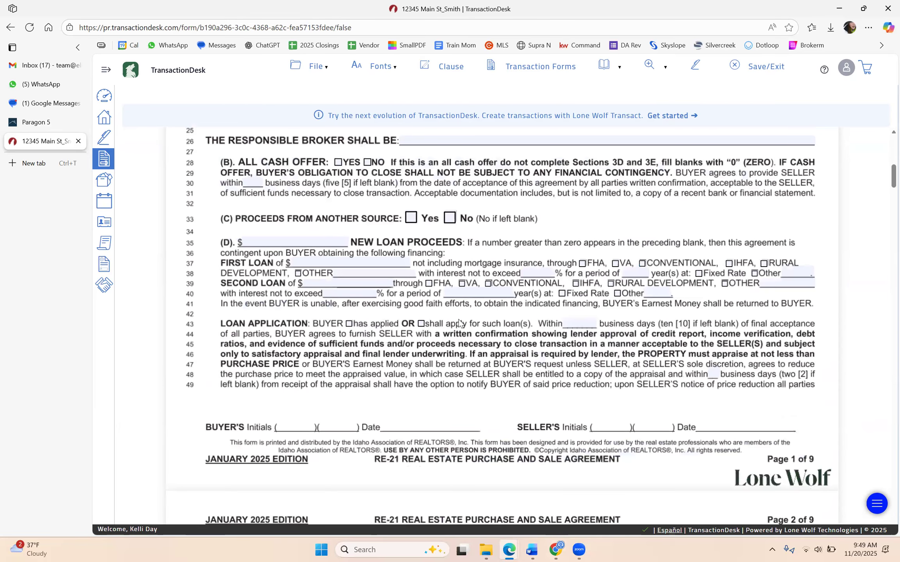
scroll(458, 319, up, 10)
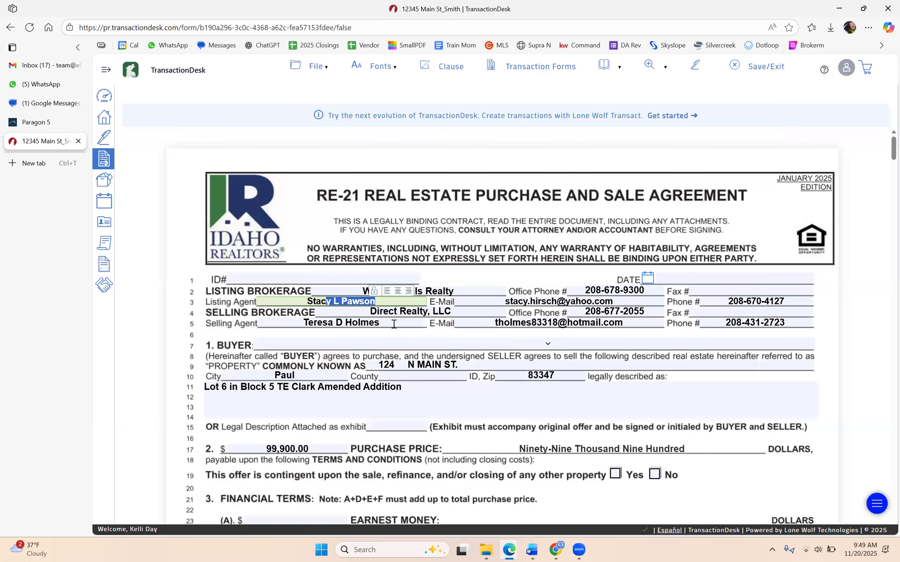
click(328, 278)
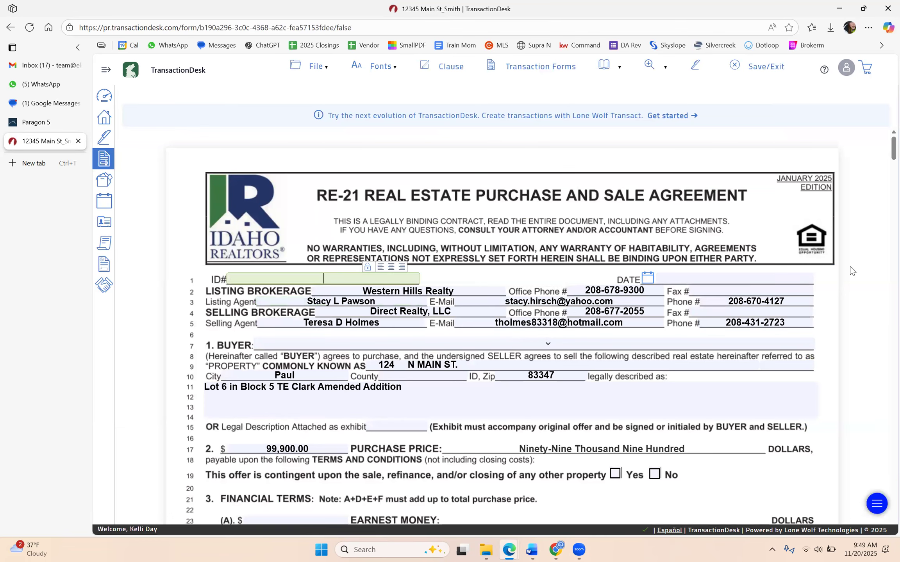
Tick No for the line 19 contingency on sale of another property
click(759, 278)
scroll(301, 369, down, 4)
scroll(364, 321, down, 1)
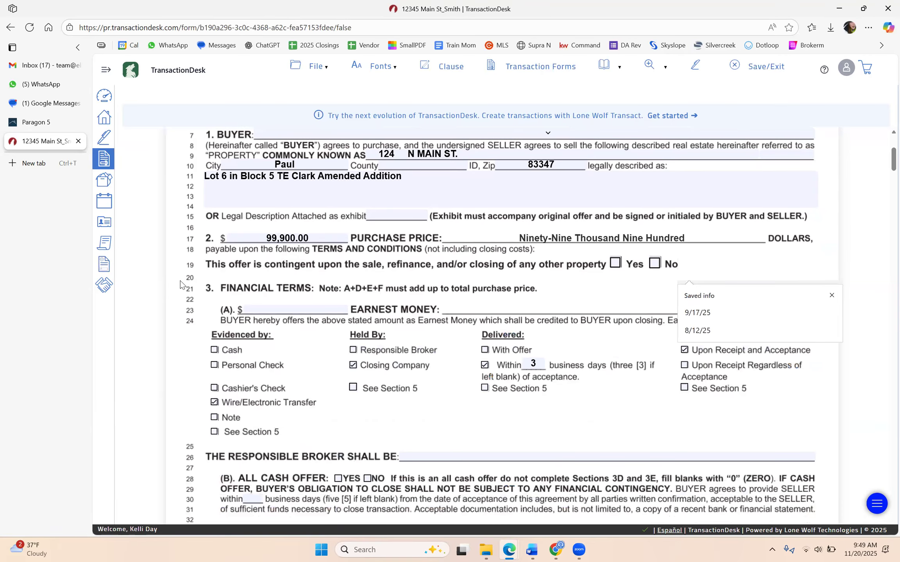
click(661, 262)
click(652, 266)
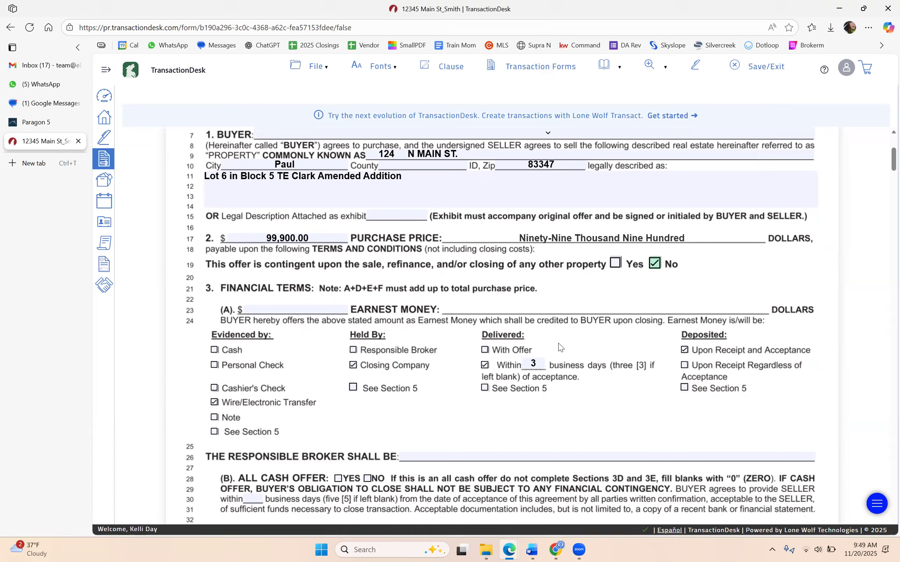
scroll(528, 325, up, 5)
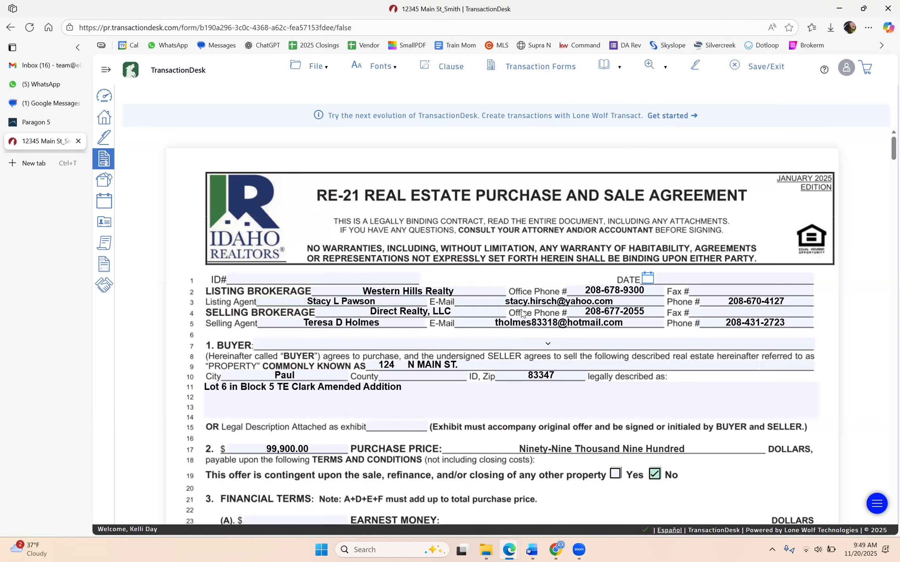